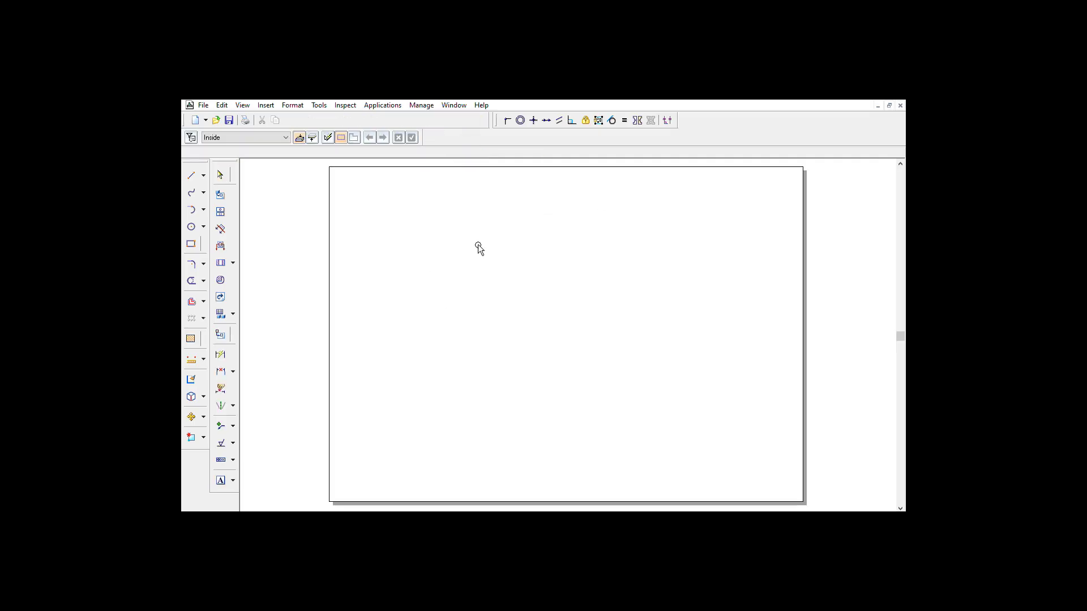
Step: Draw a 50 mm by 50 mm square with horizontal and vertical sides in the lower-left part of the sheet
{"action": "left_click", "coordinate": [191, 175]}
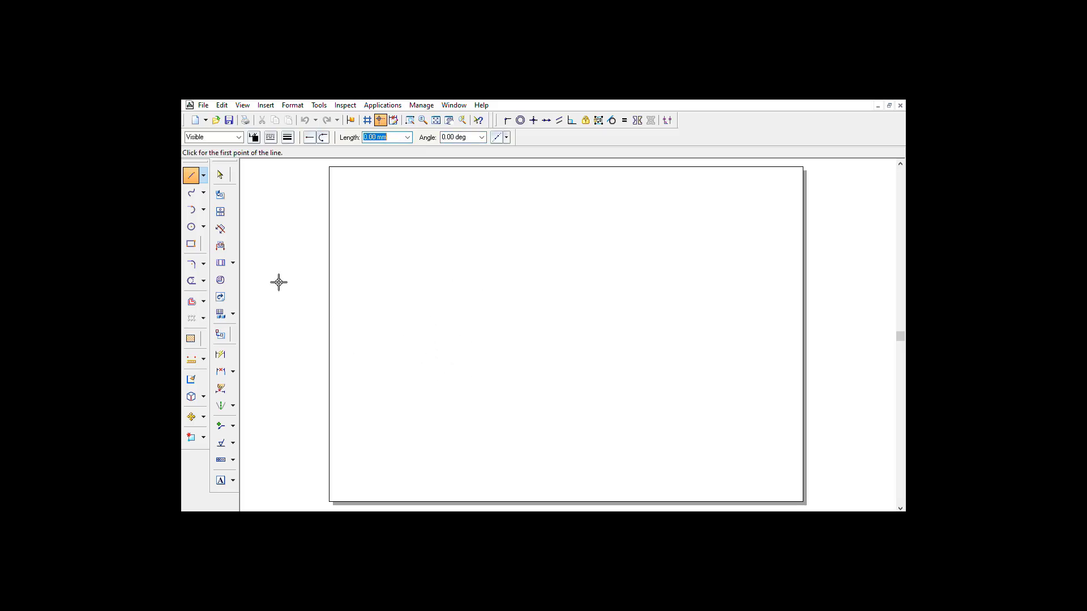
{"action": "left_click", "coordinate": [191, 244]}
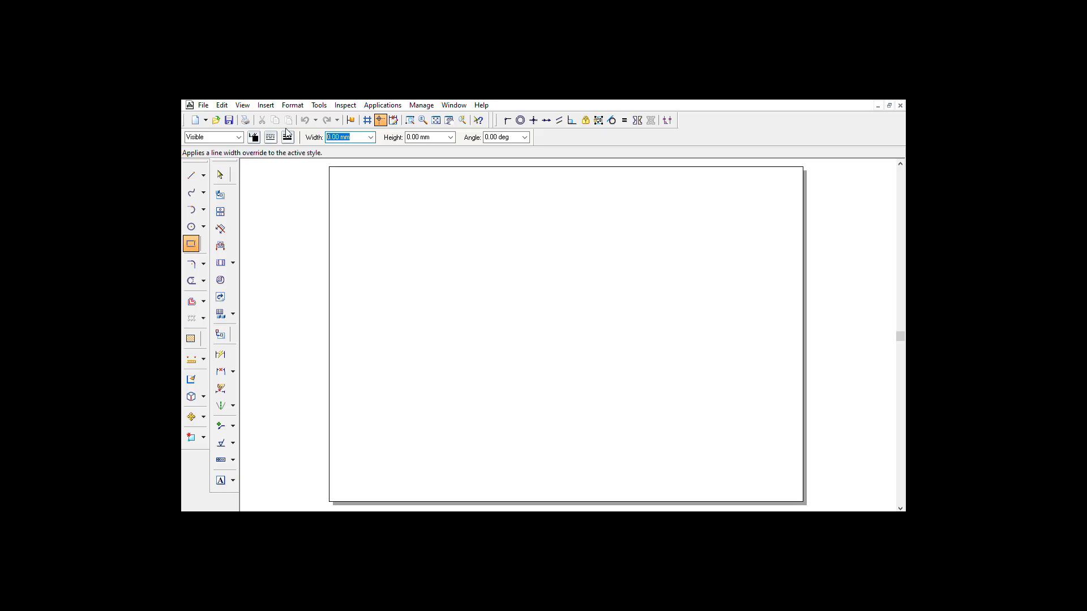
{"action": "left_click", "coordinate": [288, 136]}
{"action": "key", "text": "Tab"}
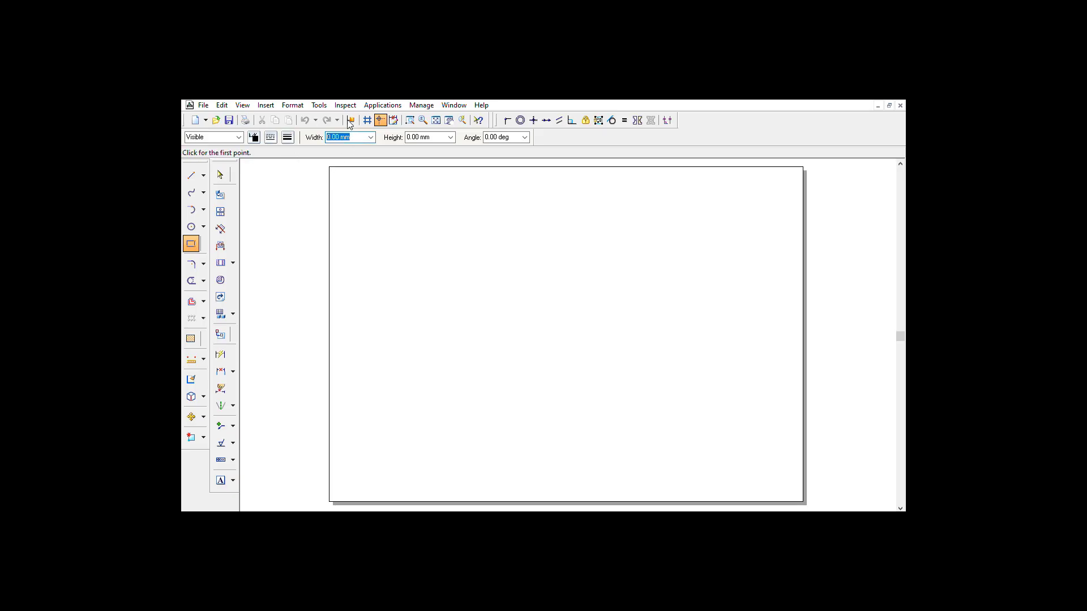
{"action": "type", "text": "50"}
{"action": "key", "text": "Tab"}
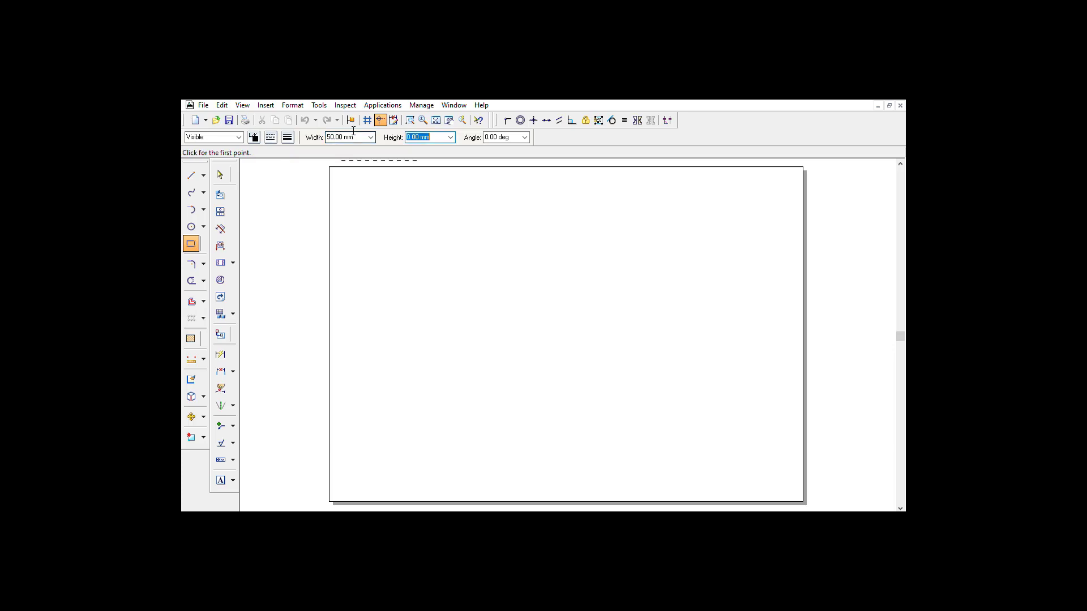
{"action": "type", "text": "50"}
{"action": "key", "text": "Tab"}
{"action": "left_click", "coordinate": [385, 431]}
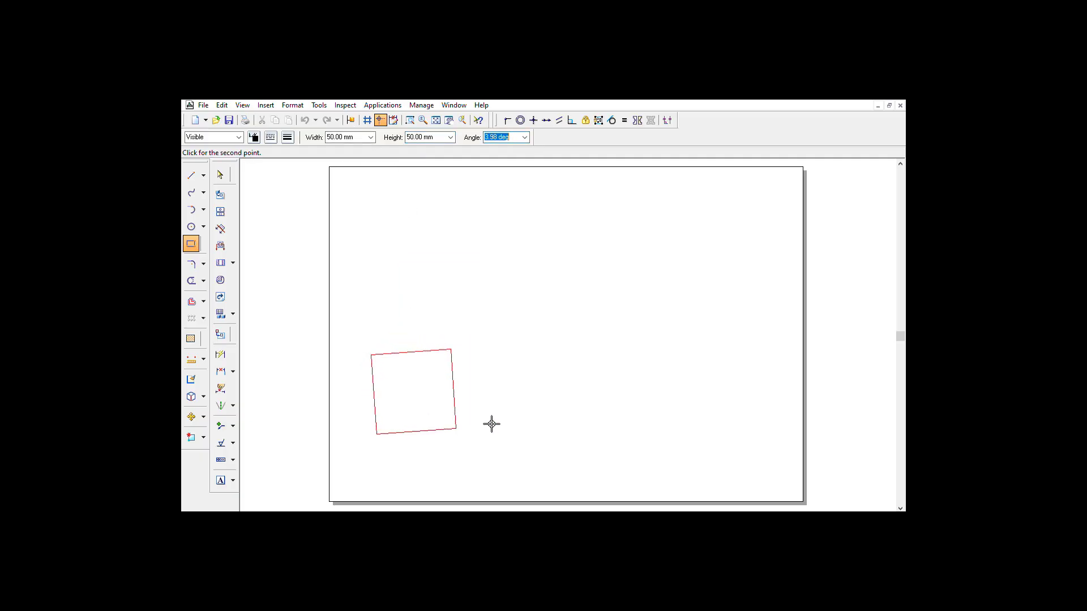
{"action": "left_click", "coordinate": [552, 395]}
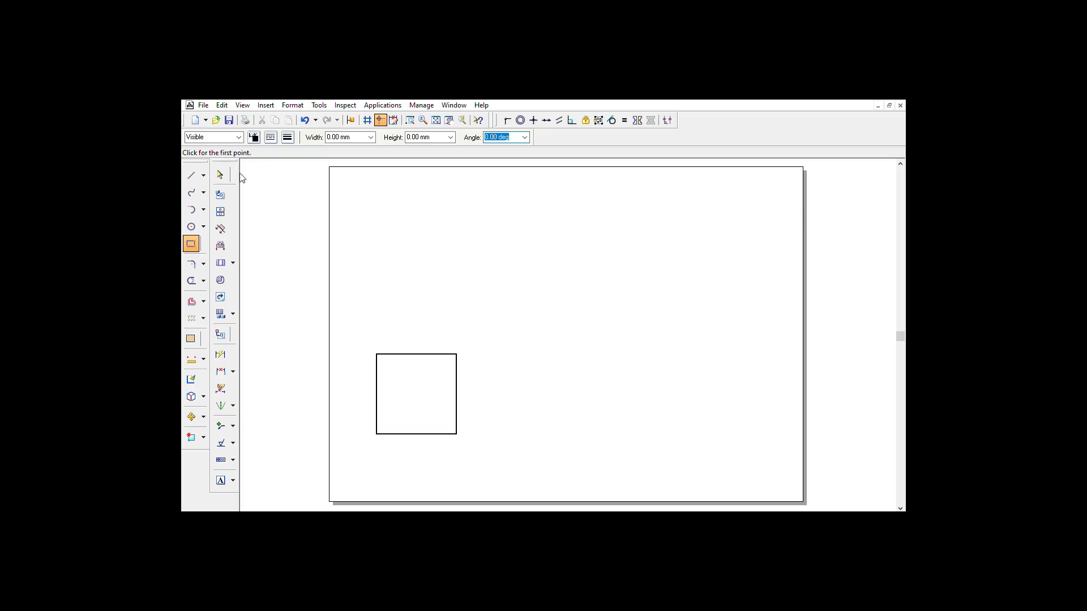
{"action": "left_click", "coordinate": [220, 174]}
Step: Draw both diagonals of the square from corner to corner
{"action": "left_click", "coordinate": [191, 175]}
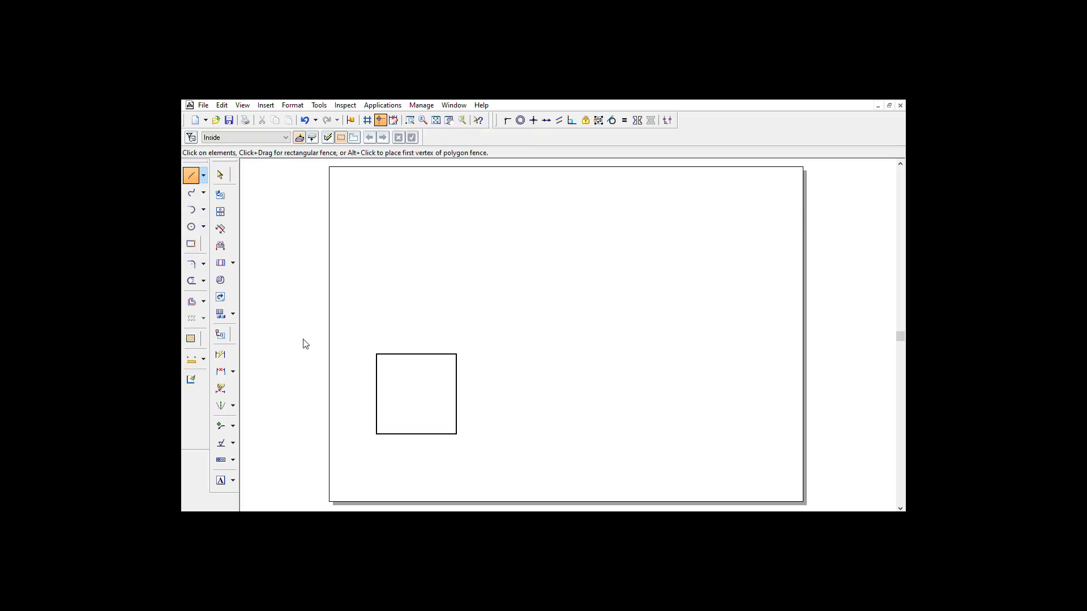
{"action": "left_click", "coordinate": [385, 351]}
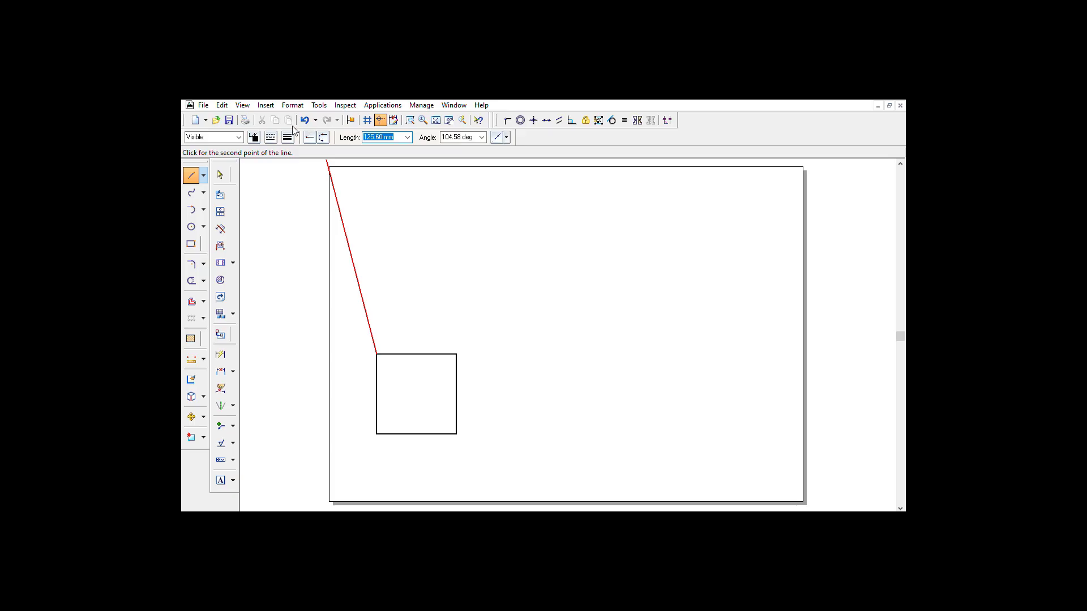
{"action": "left_click", "coordinate": [464, 432]}
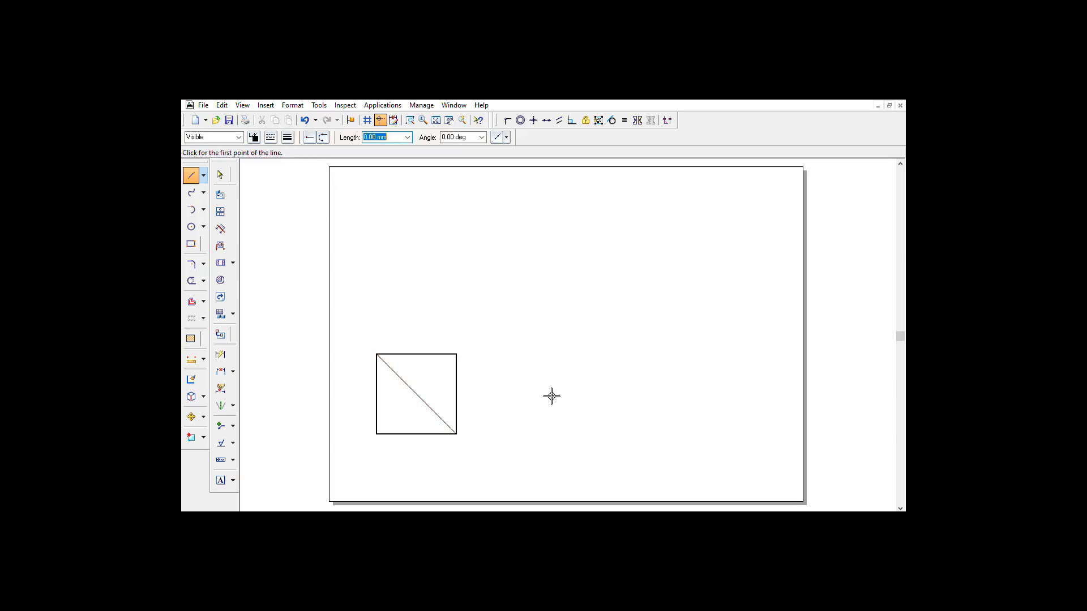
{"action": "left_click", "coordinate": [377, 433]}
{"action": "left_click", "coordinate": [464, 355]}
Step: Draw a 50 mm diameter circle centred on the diagonals' intersection and give its outline a thicker line width
{"action": "left_click", "coordinate": [191, 226]}
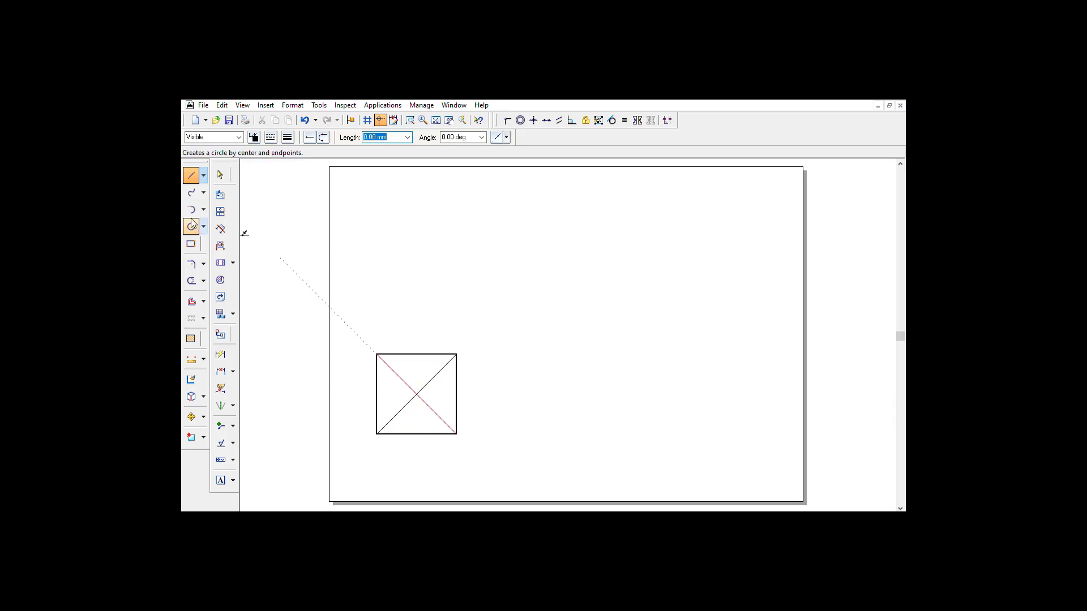
{"action": "left_click", "coordinate": [416, 393]}
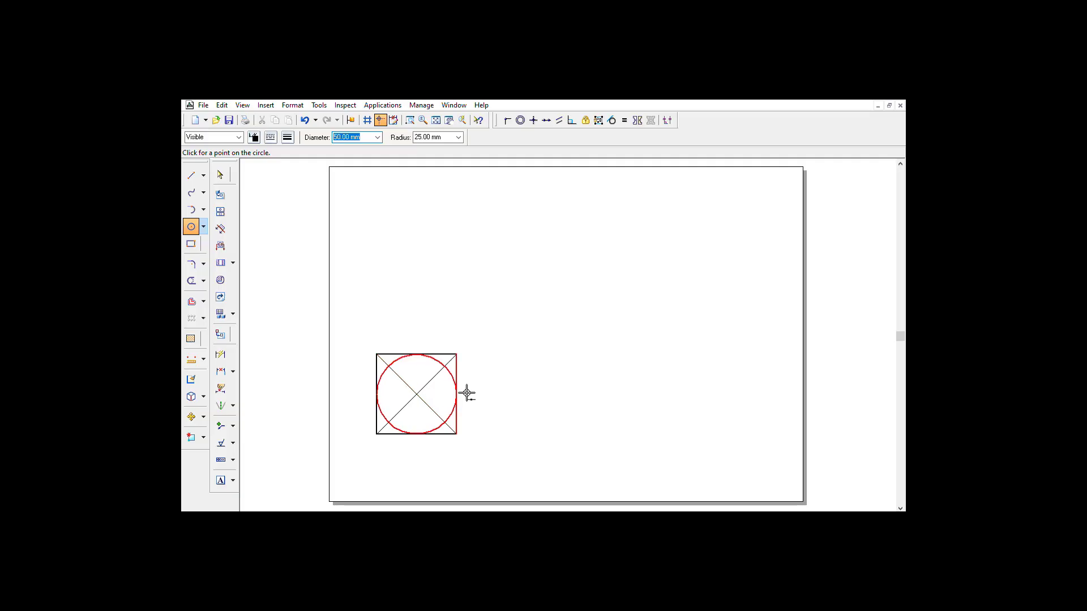
{"action": "left_click", "coordinate": [467, 393]}
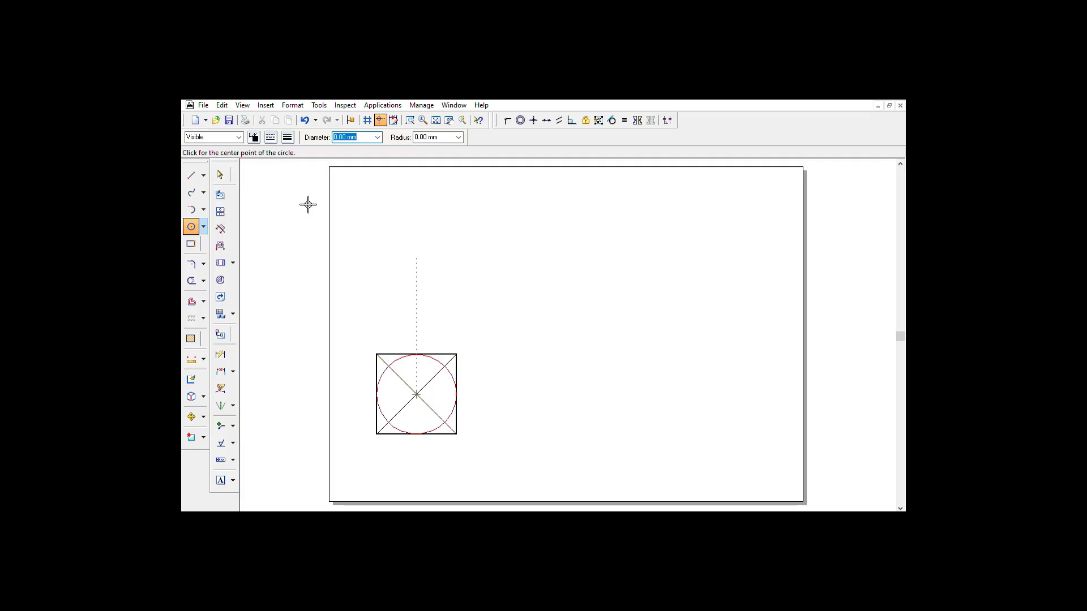
{"action": "left_click", "coordinate": [220, 174]}
{"action": "left_click", "coordinate": [436, 357]}
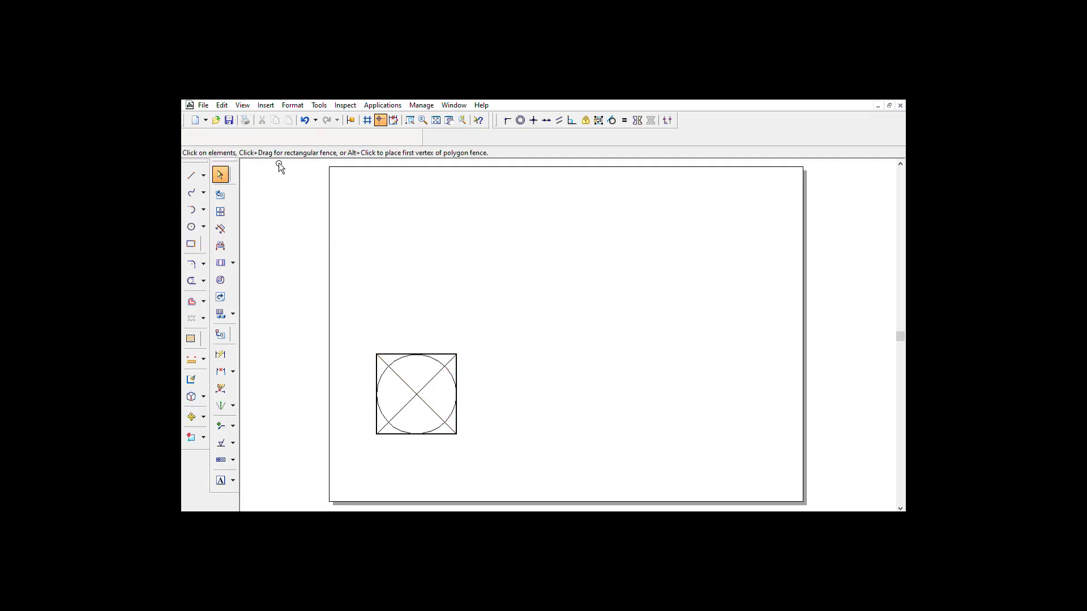
{"action": "left_click", "coordinate": [310, 197]}
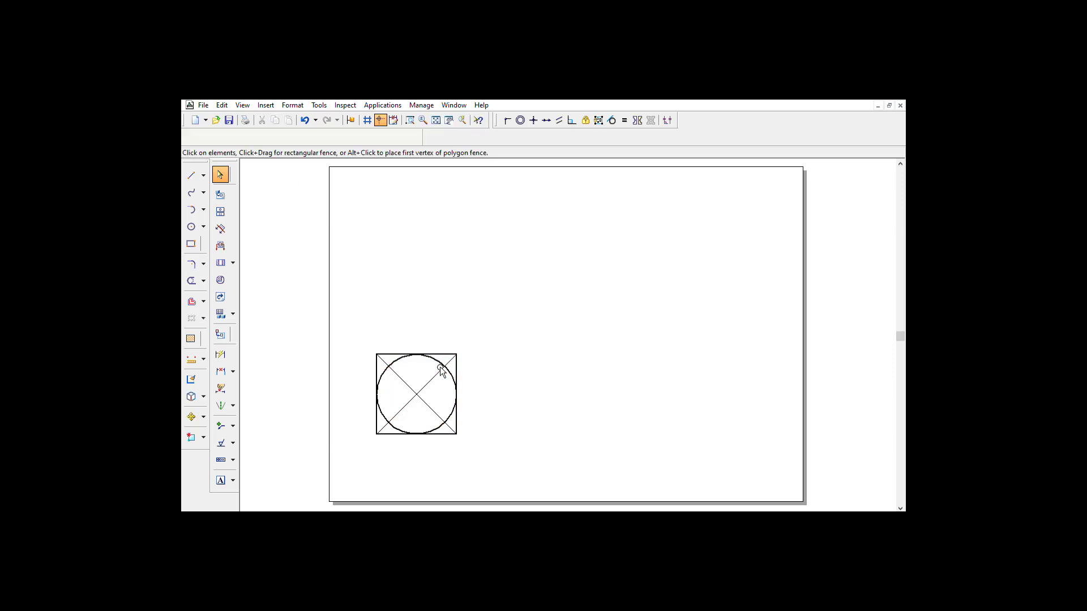
Step: Delete both diagonals inside the square
{"action": "left_click", "coordinate": [425, 396]}
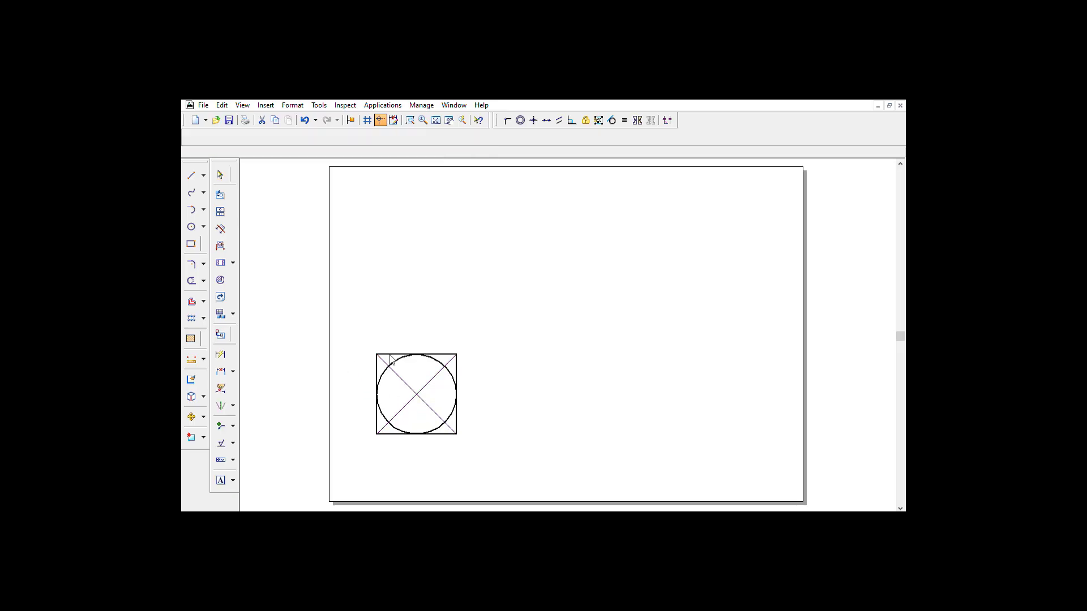
{"action": "key", "text": "Delete"}
{"action": "left_click", "coordinate": [428, 403]}
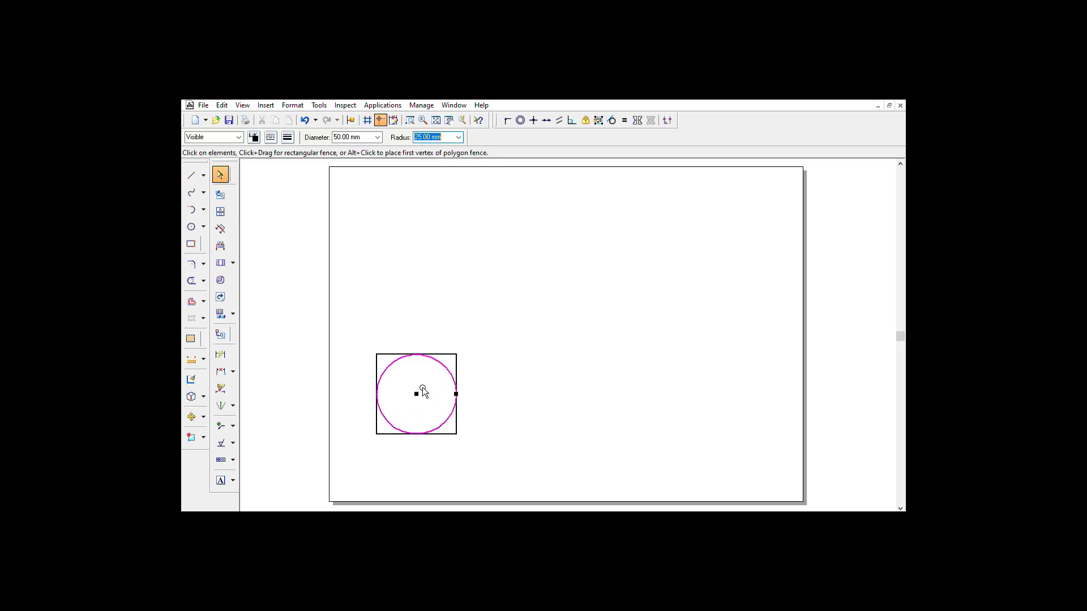
{"action": "left_click", "coordinate": [342, 262]}
Step: Draw a horizontal reference line just above the square, extending past it on both sides
{"action": "left_click", "coordinate": [192, 175]}
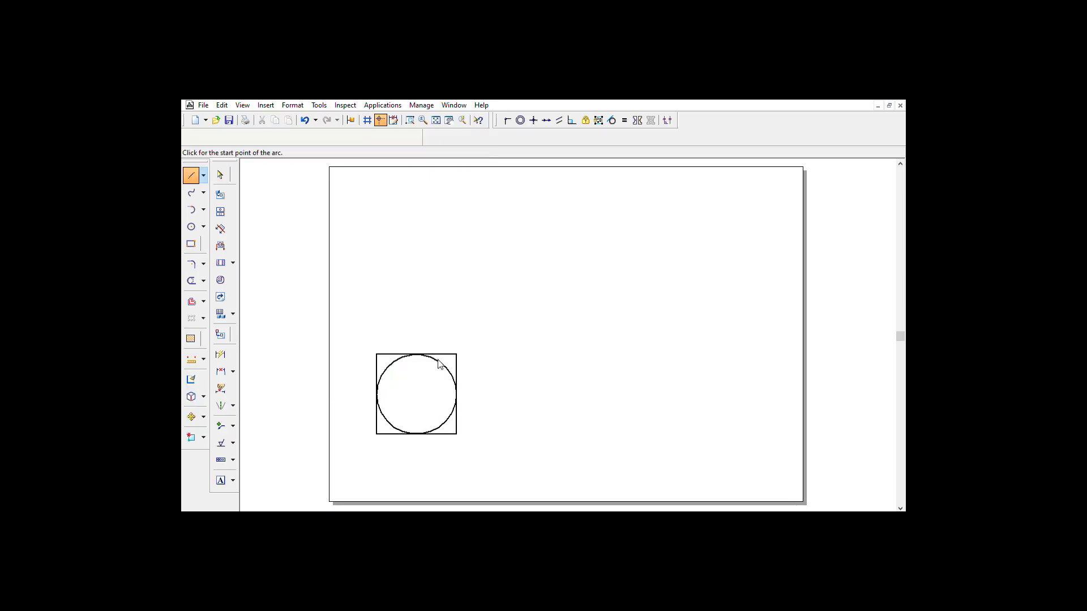
{"action": "left_click", "coordinate": [365, 340]}
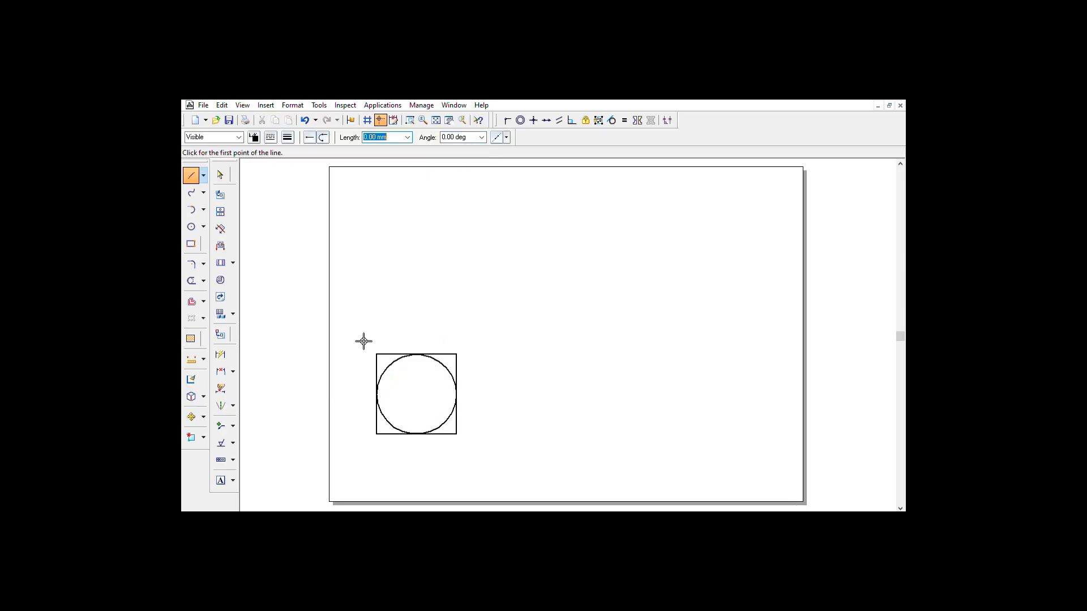
{"action": "left_click", "coordinate": [488, 344]}
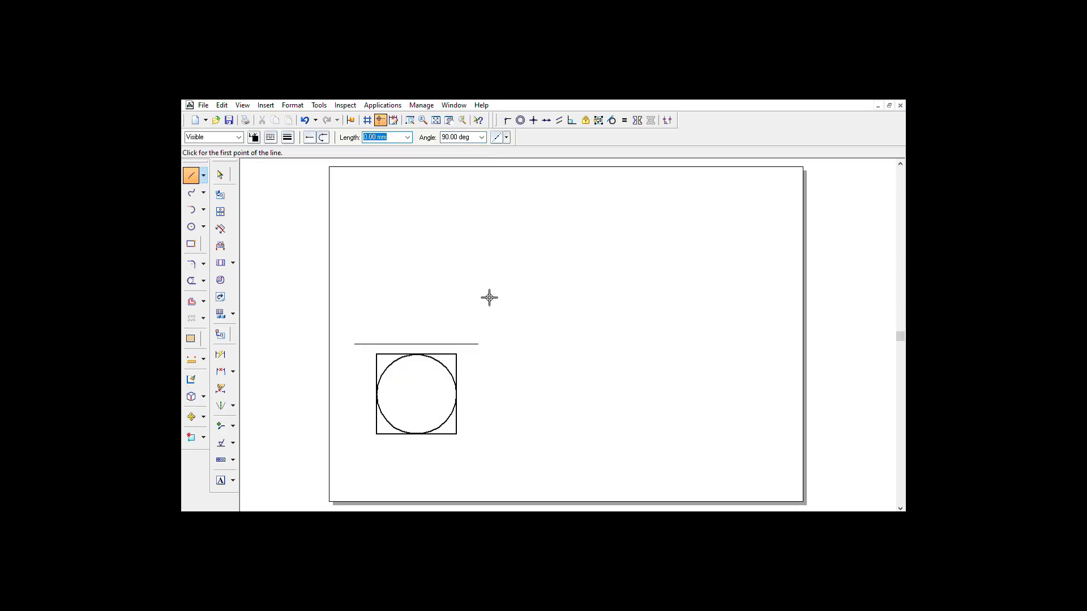
Step: Draw vertical projection lines up to the horizontal reference line from the square's two upper corners and the circle's centre
{"action": "left_click", "coordinate": [385, 354]}
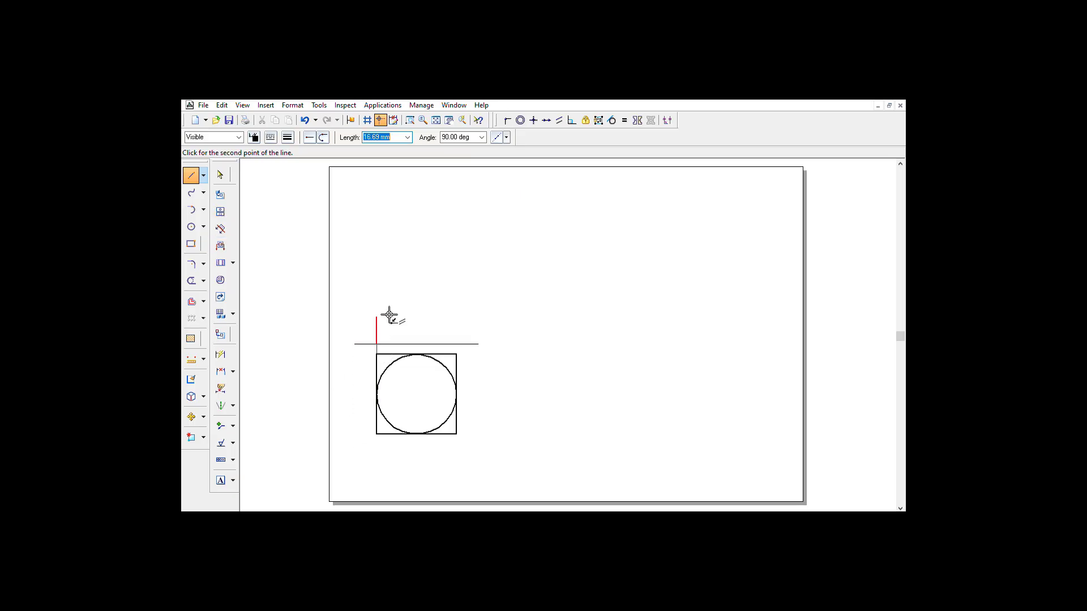
{"action": "left_click", "coordinate": [376, 344]}
{"action": "left_click", "coordinate": [463, 353]}
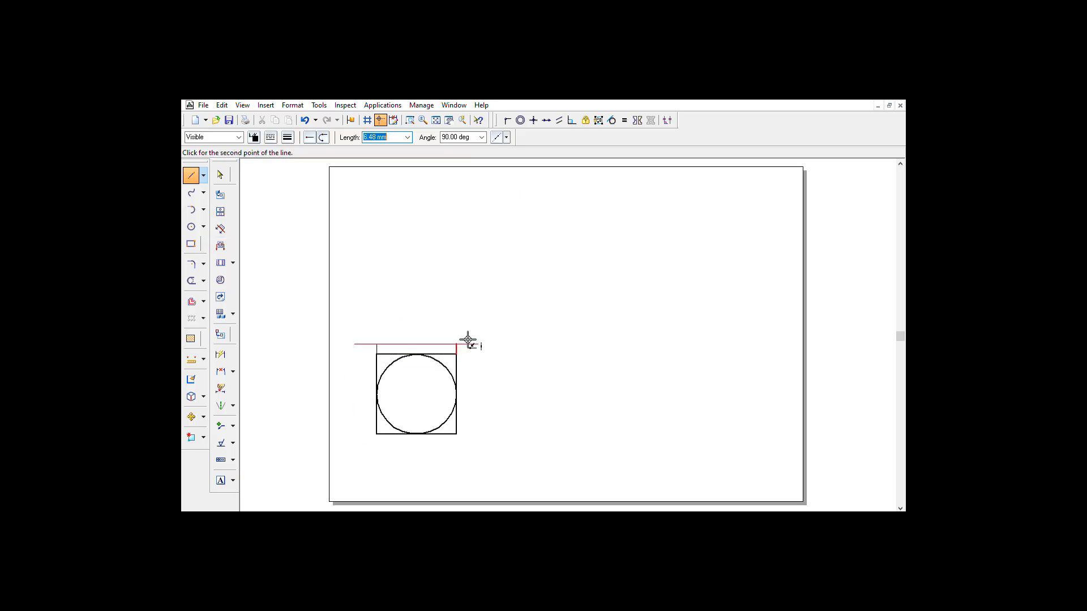
{"action": "left_click", "coordinate": [463, 344]}
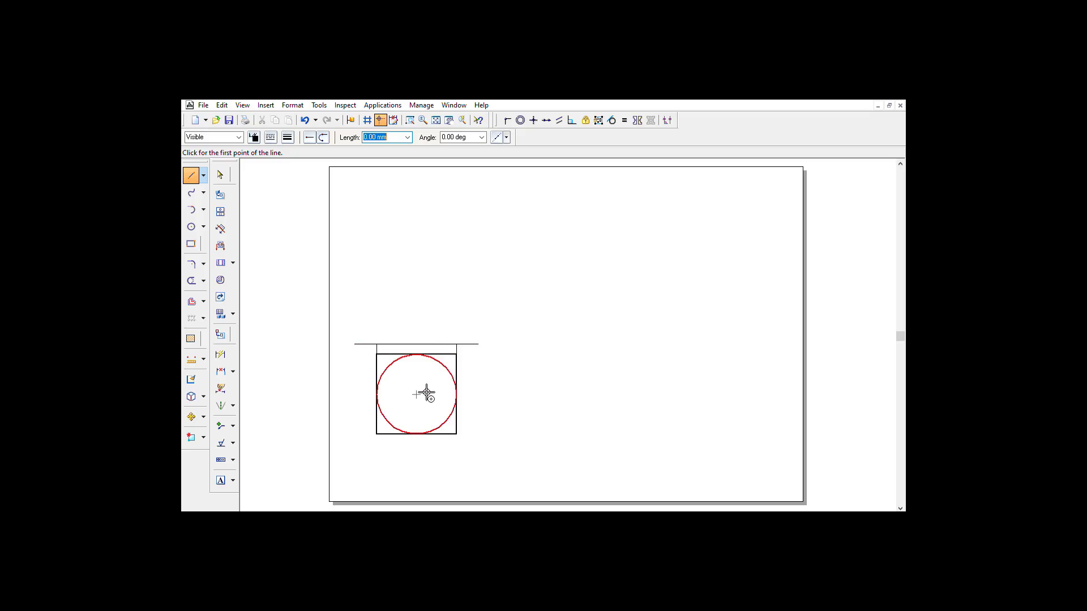
{"action": "left_click", "coordinate": [416, 395]}
{"action": "left_click", "coordinate": [428, 339]}
{"action": "left_click", "coordinate": [191, 243]}
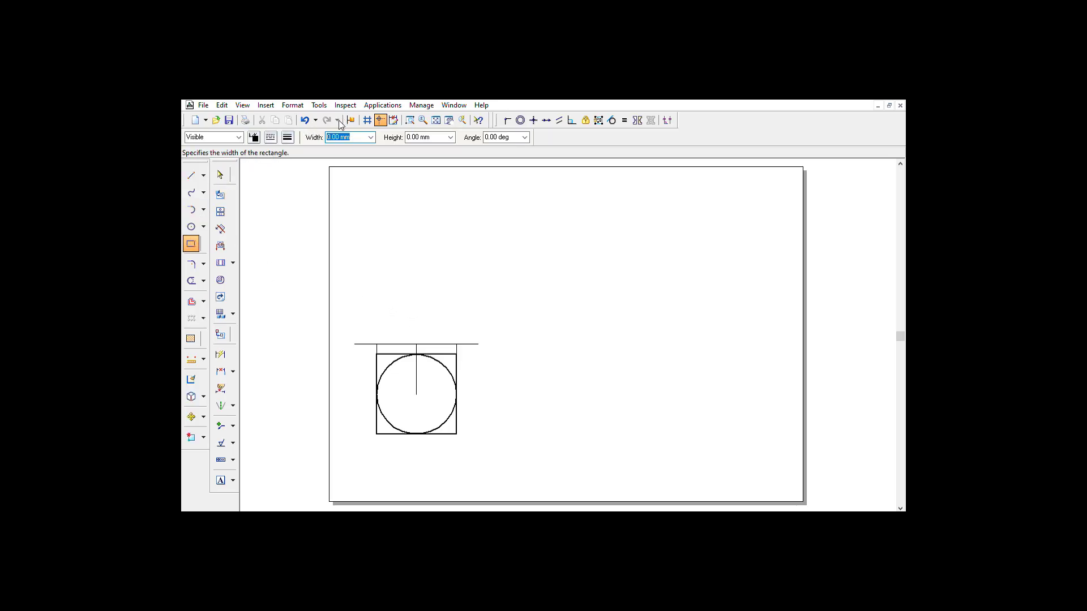
{"action": "type", "text": "50"}
{"action": "key", "text": "Return"}
{"action": "left_click", "coordinate": [429, 137]}
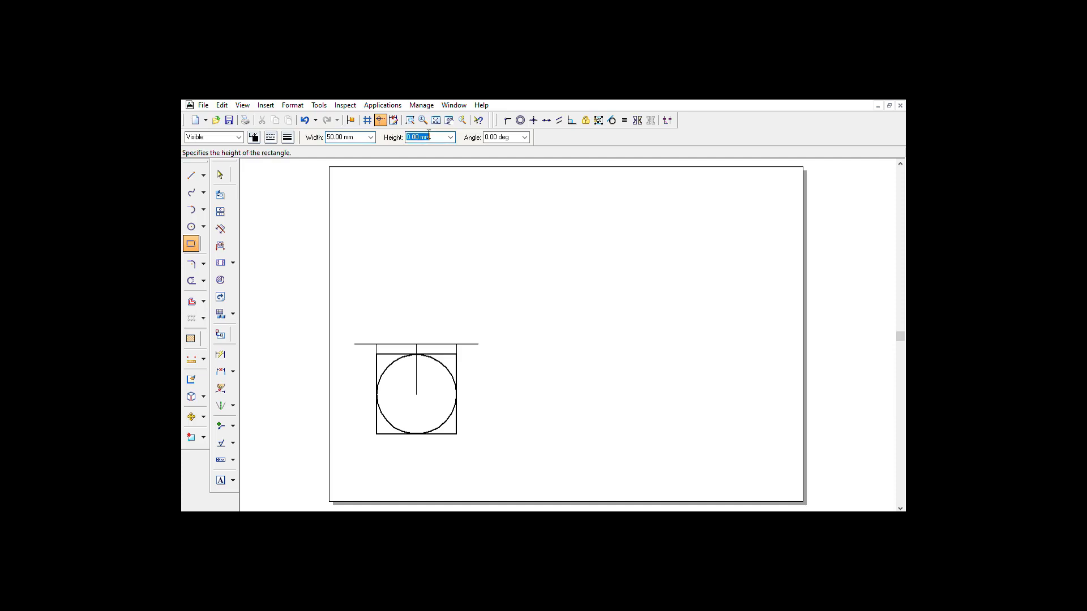
{"action": "type", "text": "50"}
{"action": "key", "text": "Tab"}
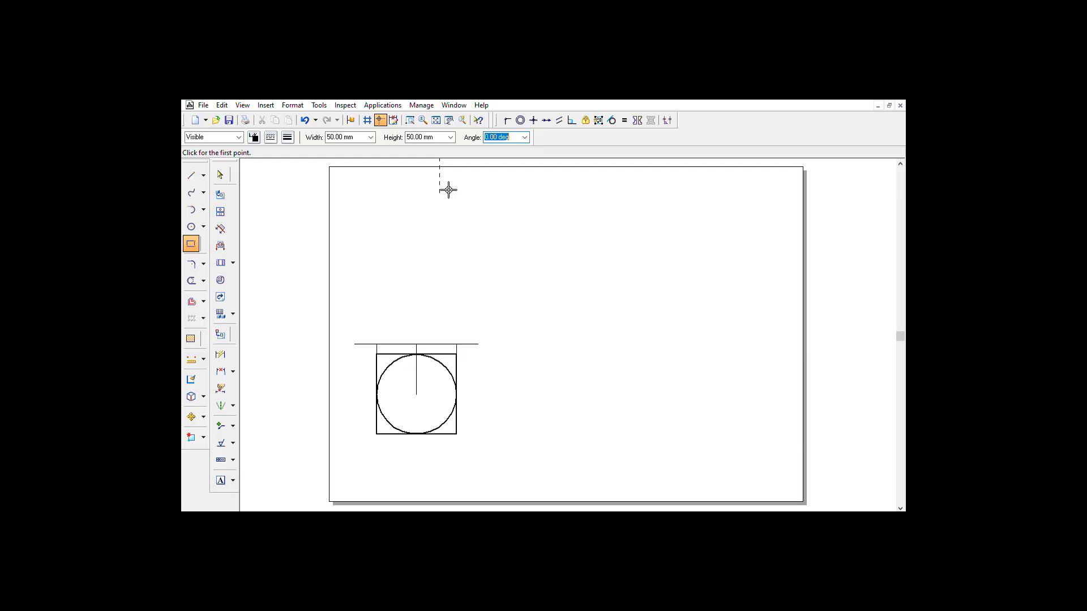
{"action": "left_click", "coordinate": [339, 137]}
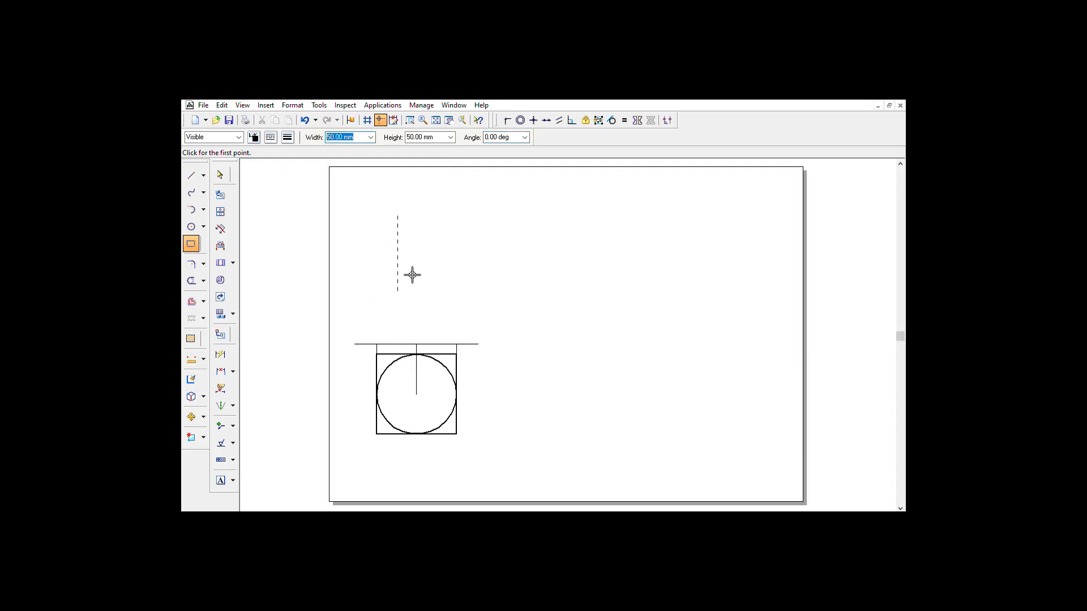
Step: Draw a 50 mm by 50 mm square standing on the horizontal reference line, aligned with the lower square's projection lines
{"action": "left_click", "coordinate": [191, 243]}
{"action": "type", "text": "50"}
{"action": "key", "text": "Return"}
{"action": "left_click", "coordinate": [437, 134]}
{"action": "type", "text": "50"}
{"action": "key", "text": "Return"}
{"action": "key", "text": "Return"}
{"action": "left_click", "coordinate": [384, 340]}
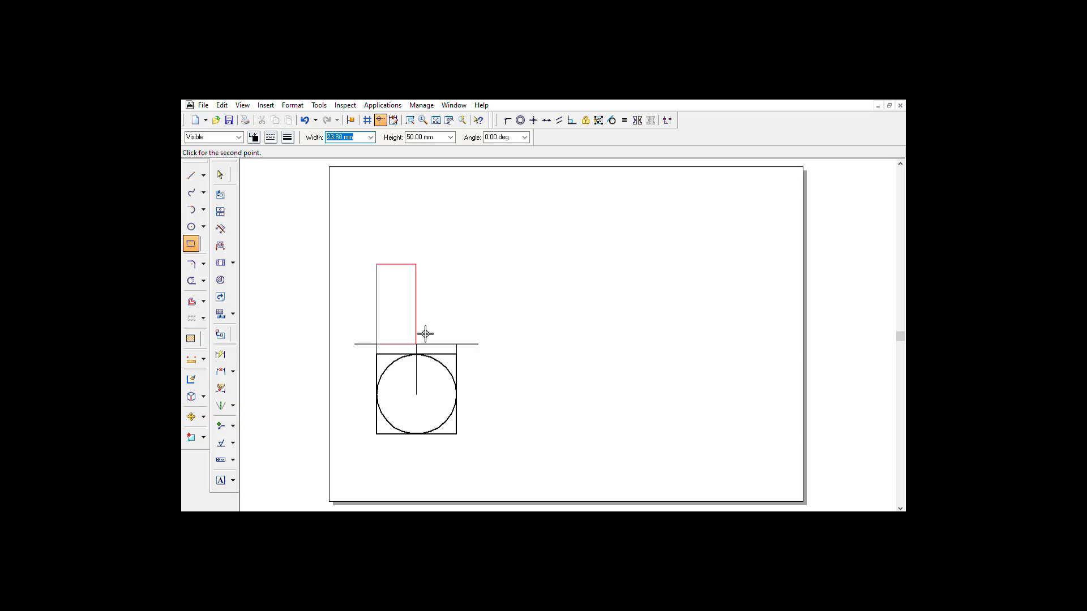
{"action": "left_click", "coordinate": [465, 339]}
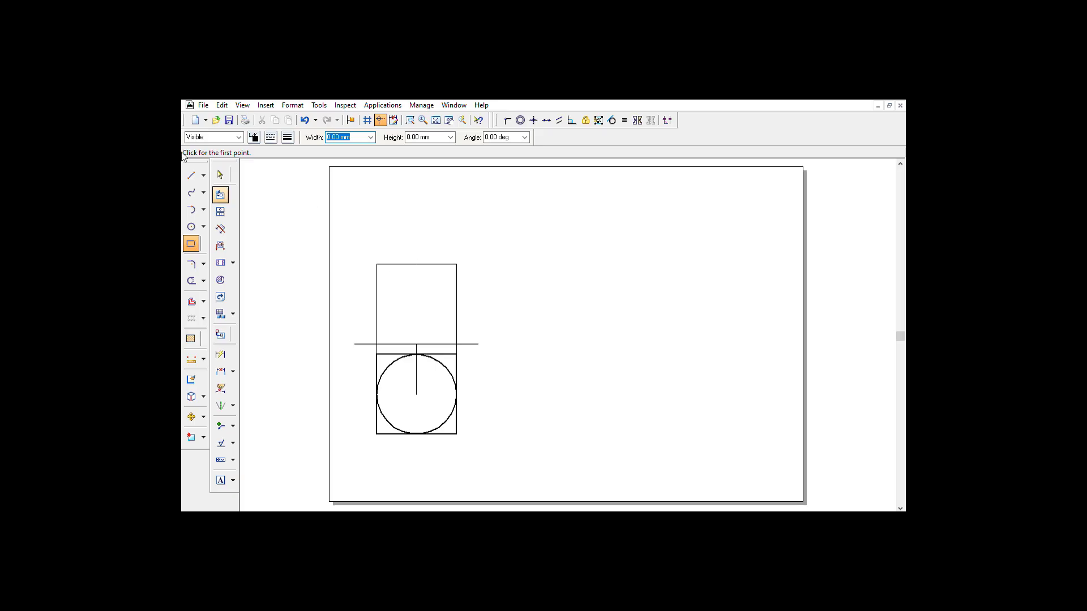
Step: Give the edges of the square above the reference line a thicker line width
{"action": "left_click", "coordinate": [220, 175]}
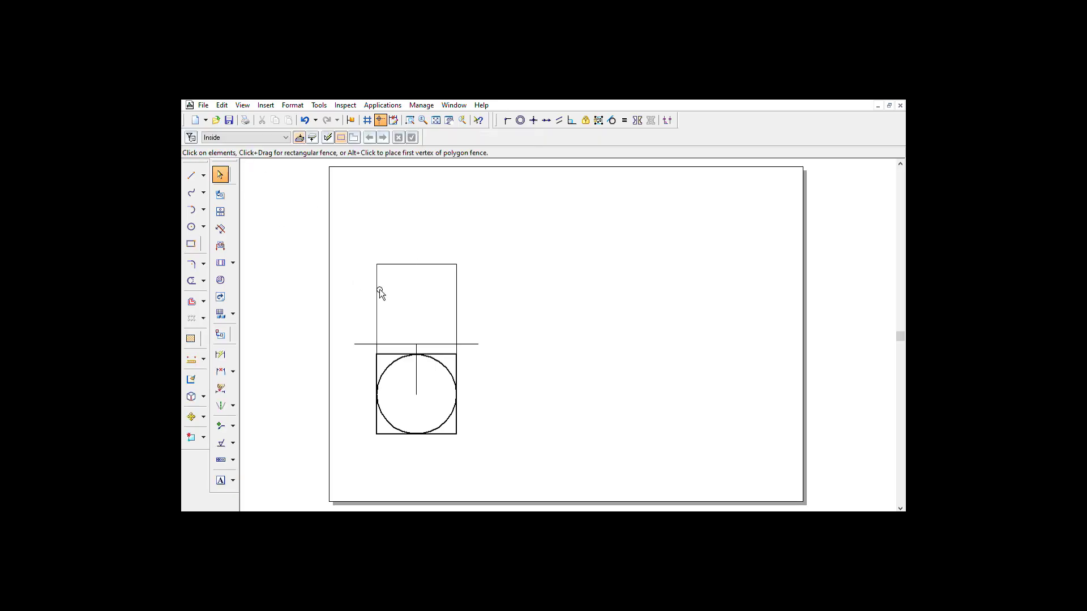
{"action": "left_click", "coordinate": [377, 288]}
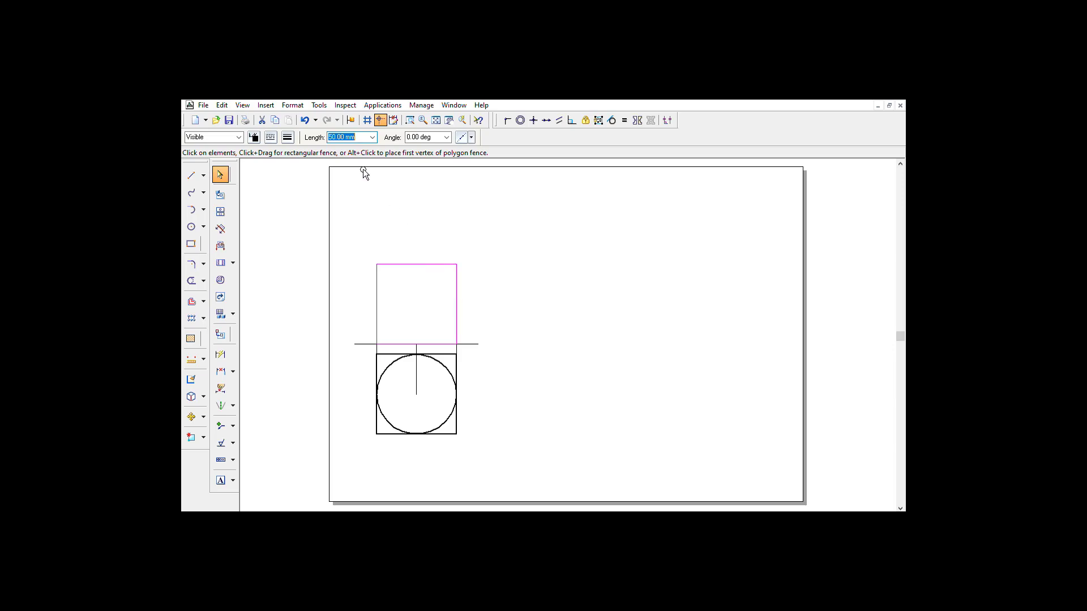
{"action": "left_click", "coordinate": [301, 173]}
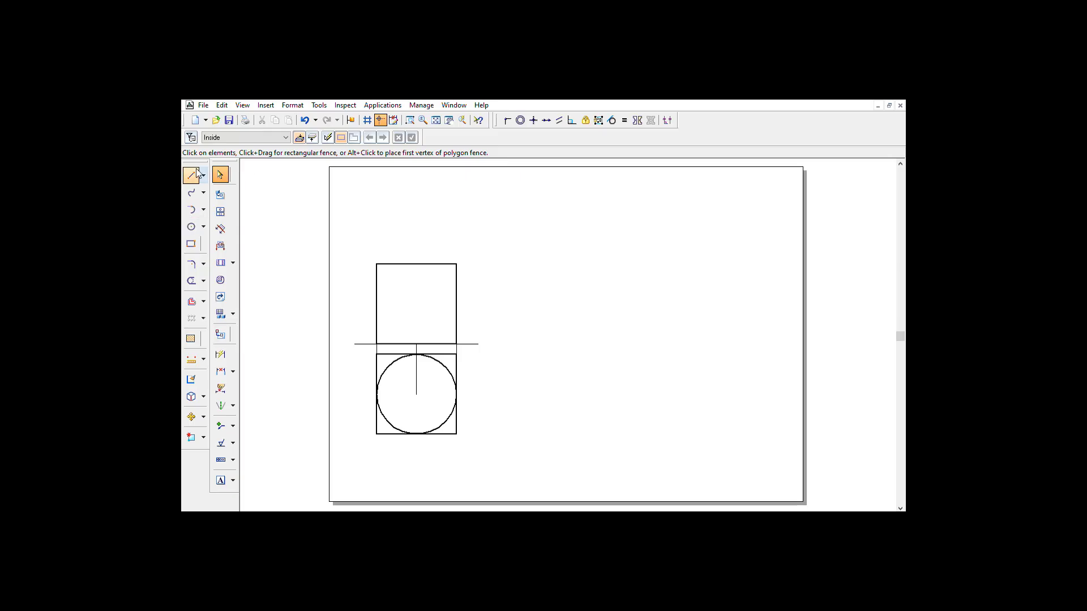
Step: Draw a separate 50 mm diameter circle in the empty area near the sheet's upper middle
{"action": "left_click", "coordinate": [190, 226]}
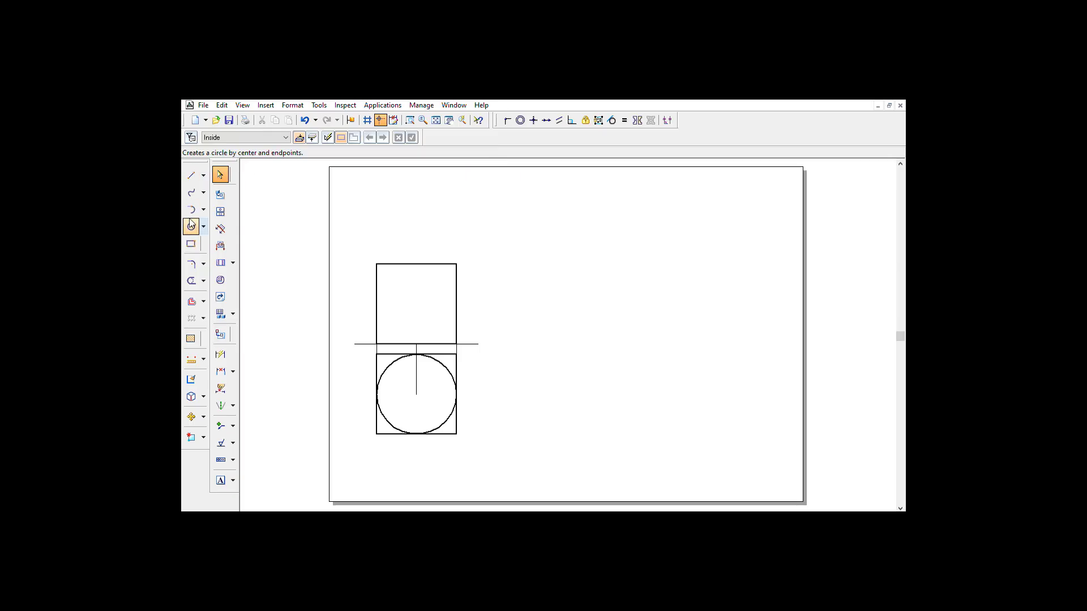
{"action": "left_click", "coordinate": [539, 230]}
{"action": "type", "text": "50"}
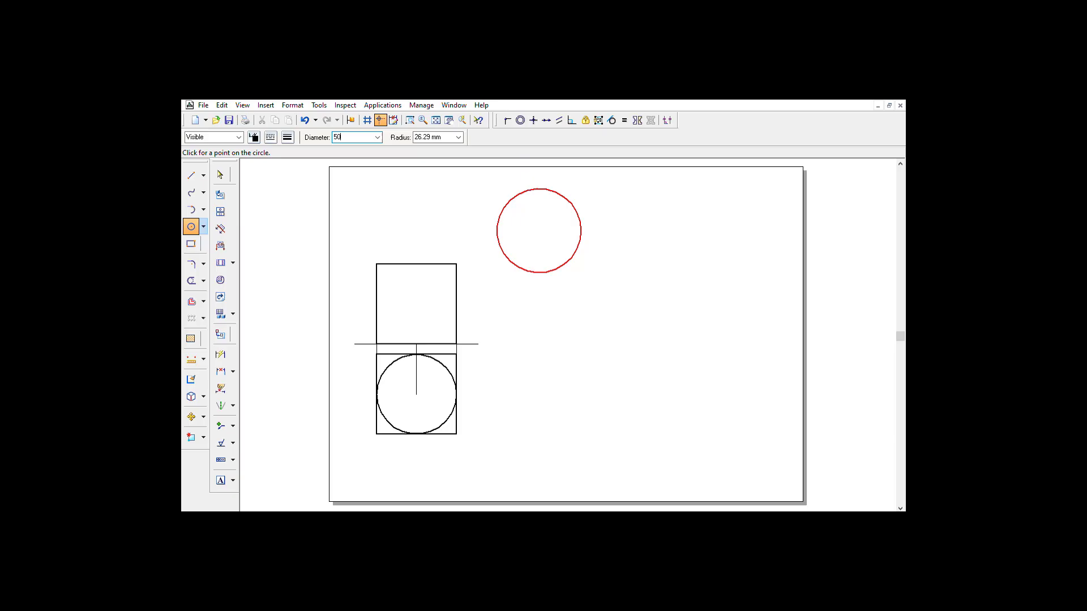
{"action": "key", "text": "Return"}
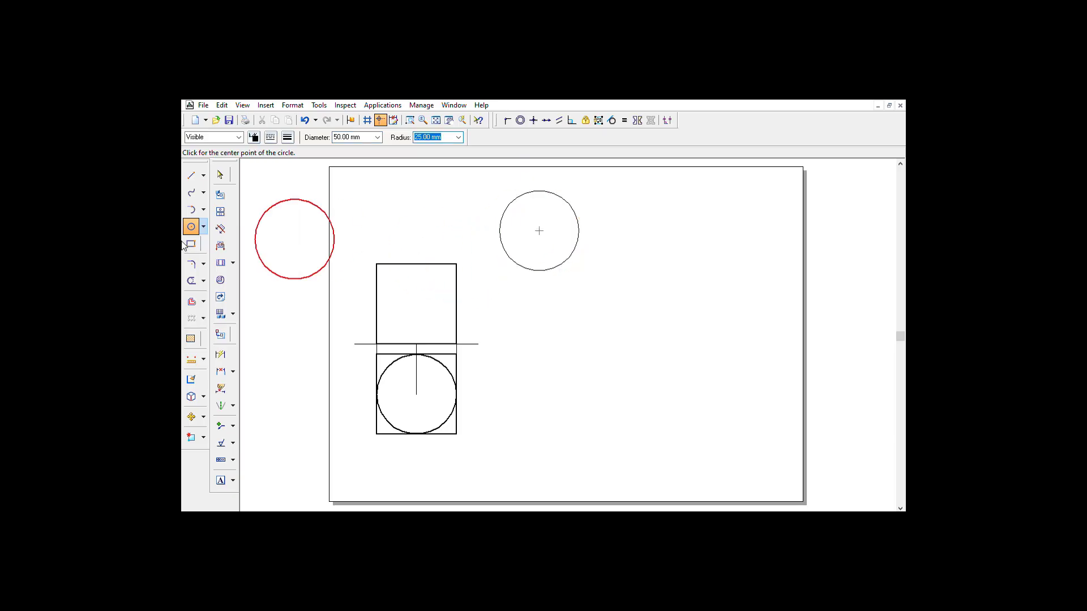
{"action": "left_click", "coordinate": [220, 175]}
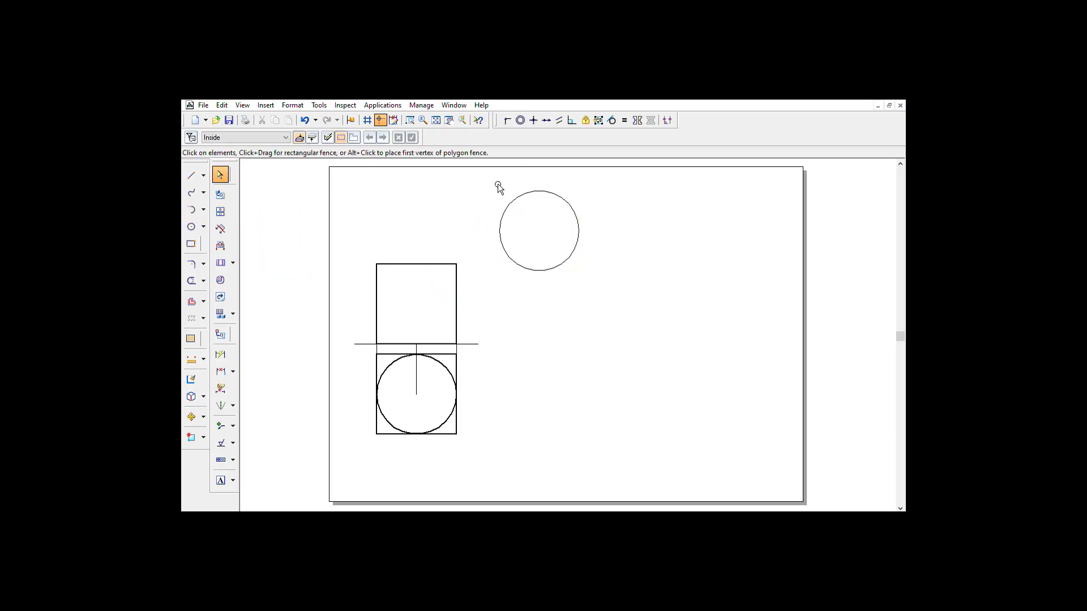
Step: Give the separate 50 mm circle near the sheet's upper middle a thicker line width
{"action": "left_click_drag", "start_coordinate": [480, 181], "coordinate": [604, 276]}
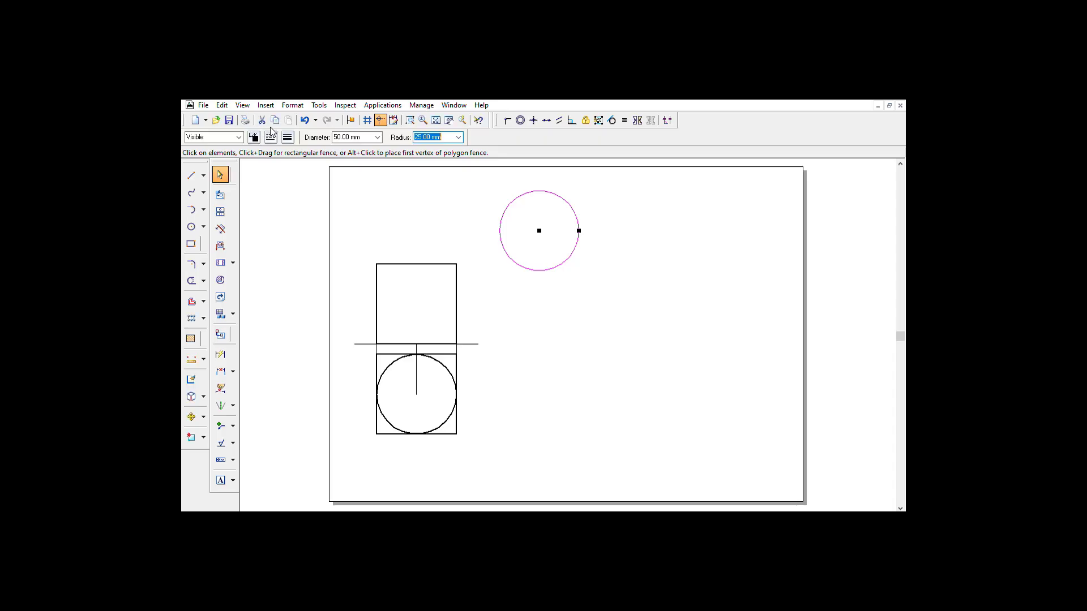
{"action": "left_click", "coordinate": [568, 300]}
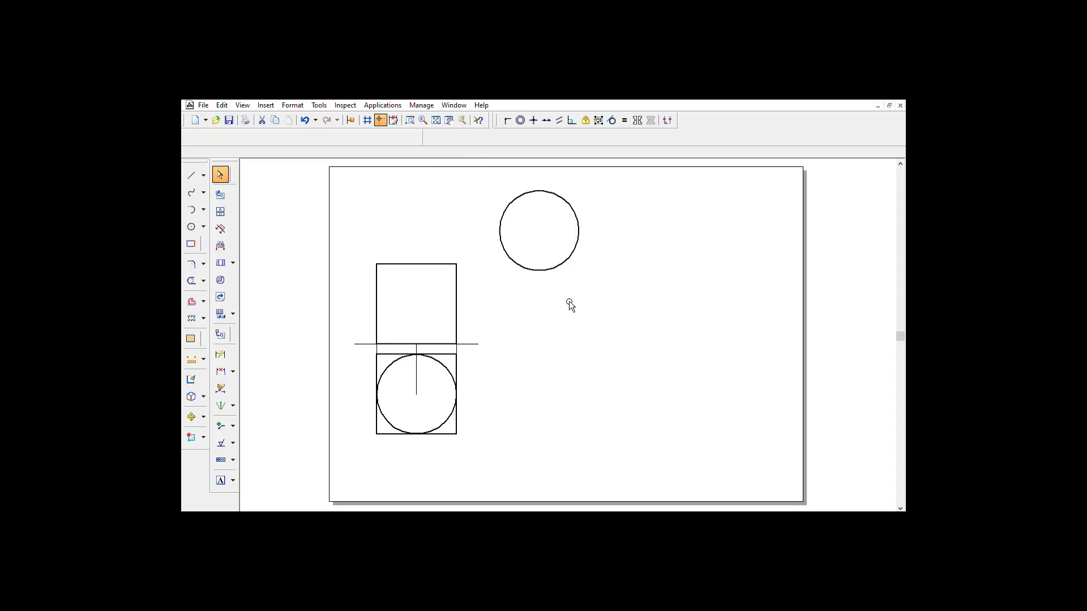
Step: Draw a 25 mm vertical dash-dot centre line upward from the midpoint of the upper square's top edge
{"action": "left_click", "coordinate": [191, 175]}
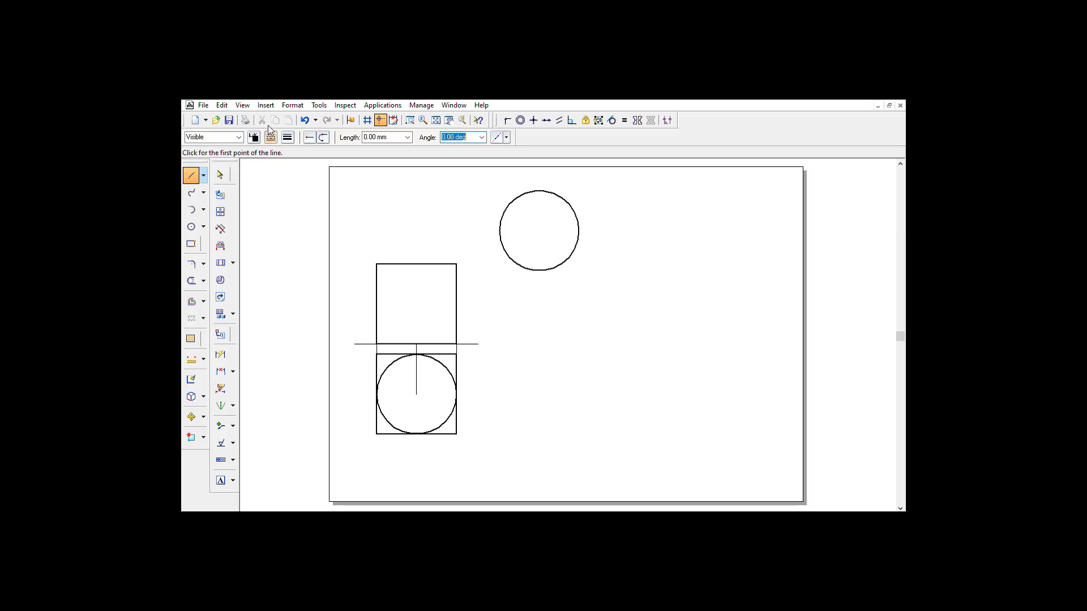
{"action": "key", "text": "Tab"}
{"action": "left_click", "coordinate": [419, 263]}
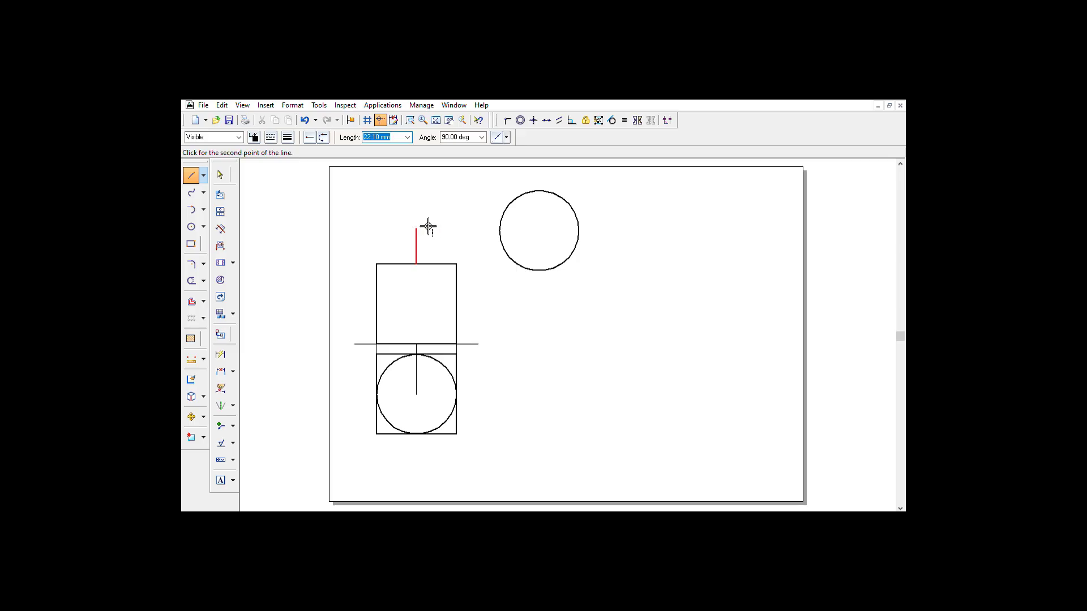
{"action": "type", "text": "25"}
{"action": "key", "text": "Tab"}
{"action": "key", "text": "Return"}
{"action": "left_click", "coordinate": [441, 226]}
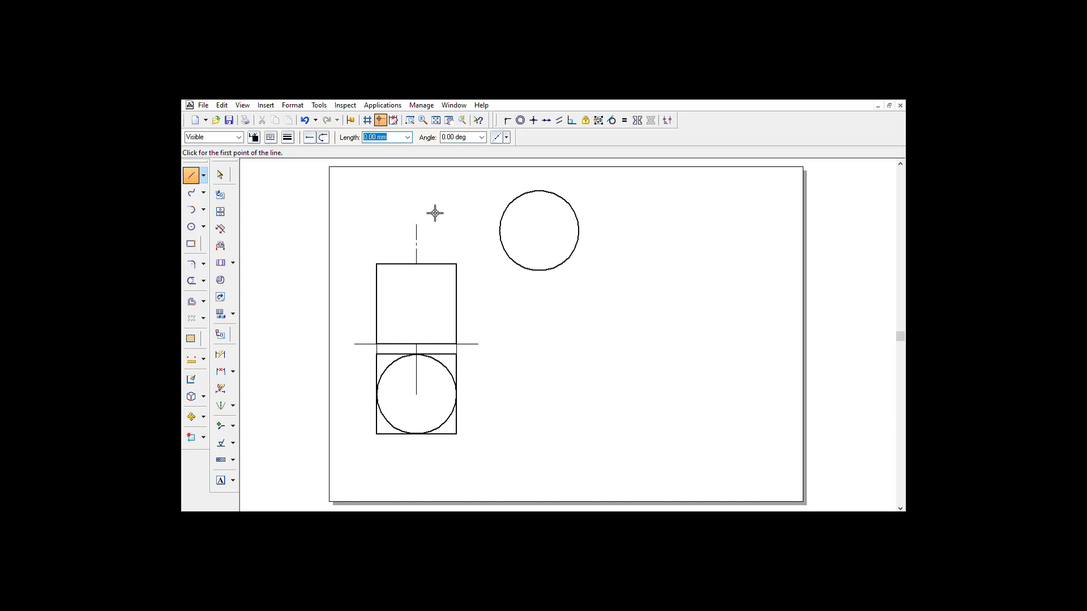
{"action": "key", "text": "Escape"}
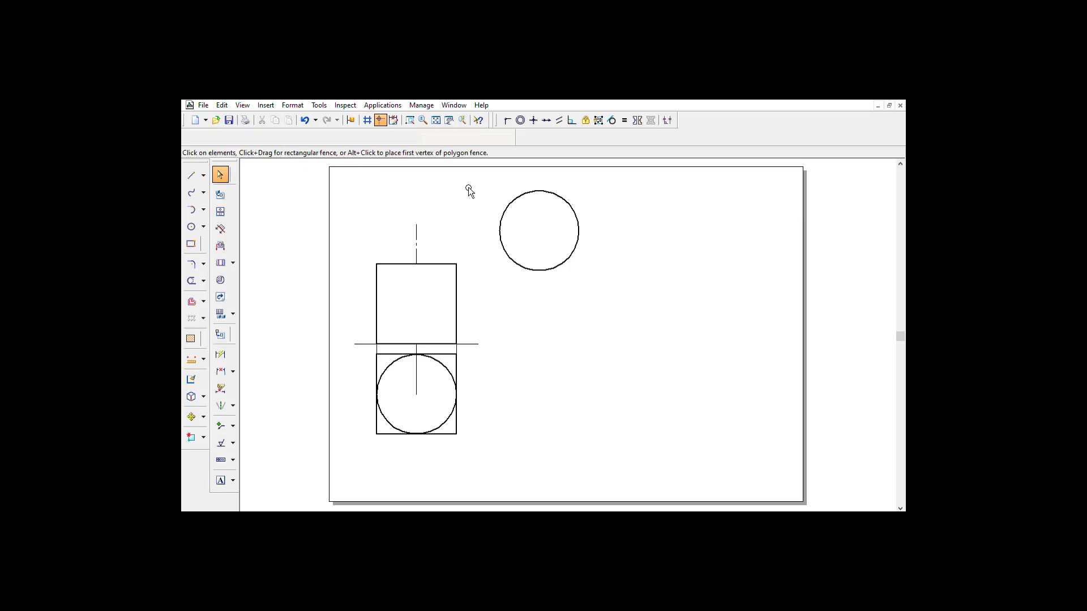
Step: Move the separate circle by its centre onto the upper end of the dash-dot centre line, so it rests on the upper square
{"action": "left_click", "coordinate": [577, 224]}
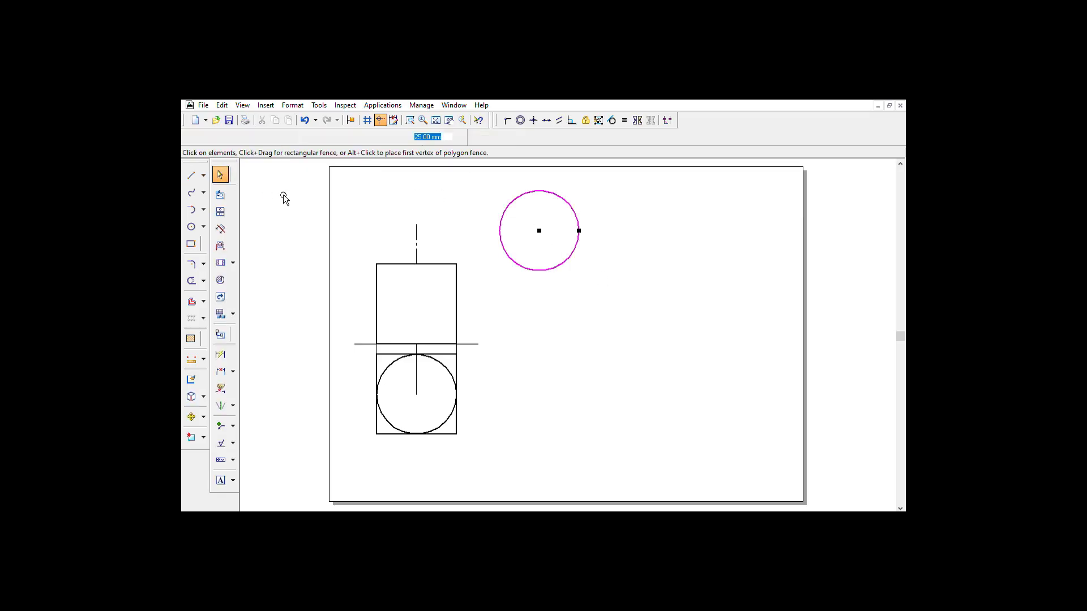
{"action": "left_click", "coordinate": [191, 418]}
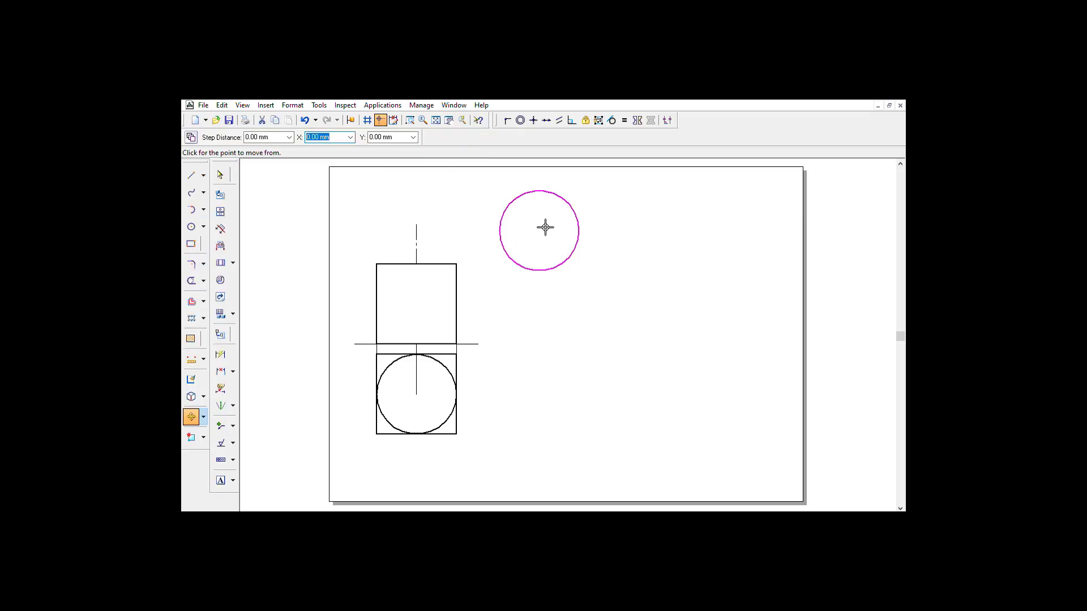
{"action": "left_click", "coordinate": [547, 229]}
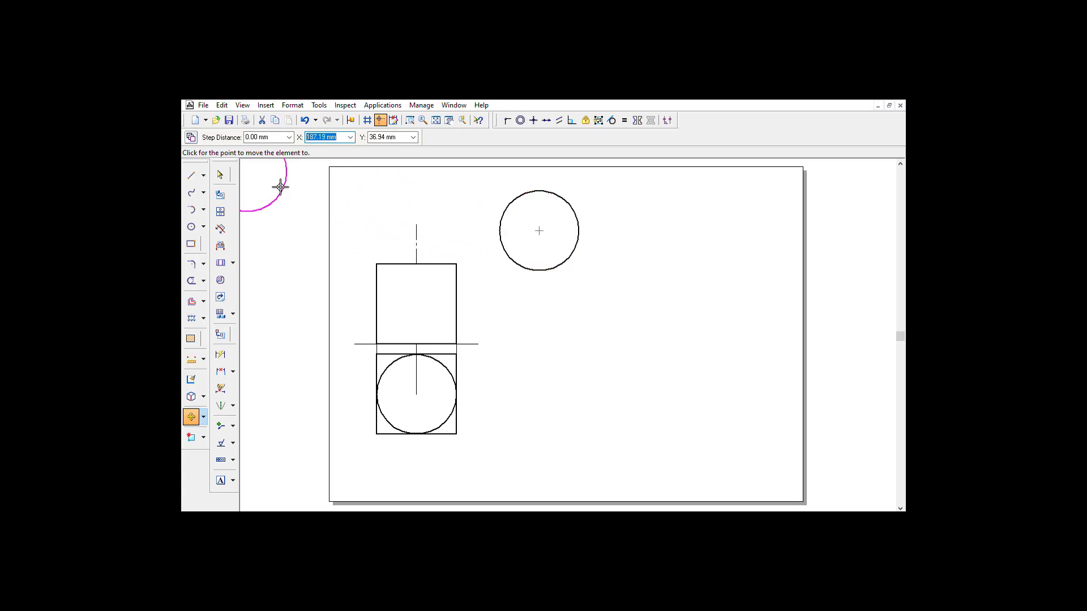
{"action": "left_click", "coordinate": [422, 224]}
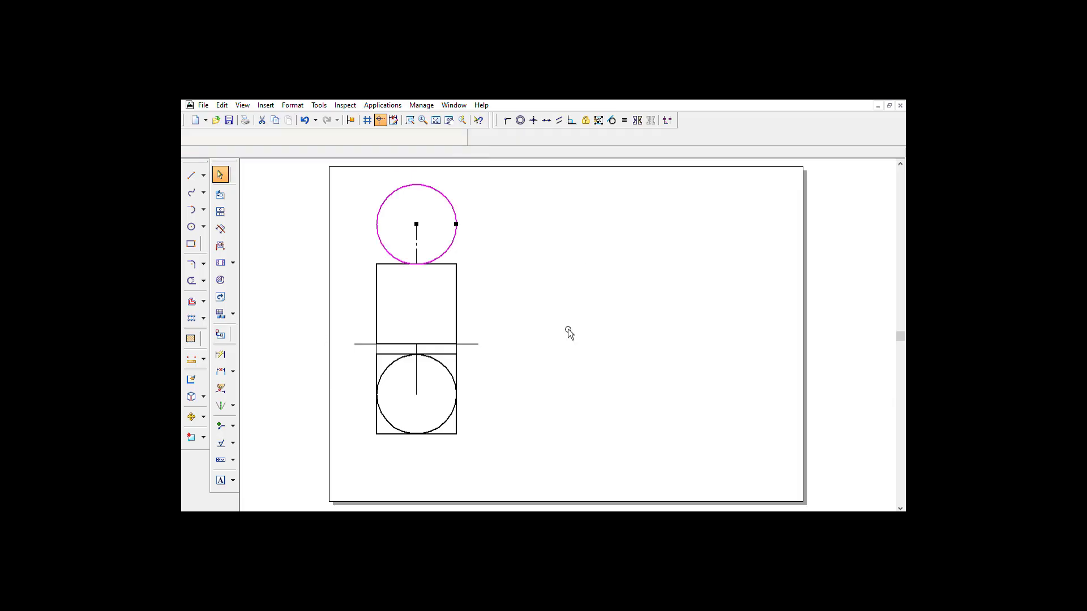
Step: Label the reference line's ends x and y, and mark VP above and HP below it at its x end
{"action": "left_click", "coordinate": [221, 475]}
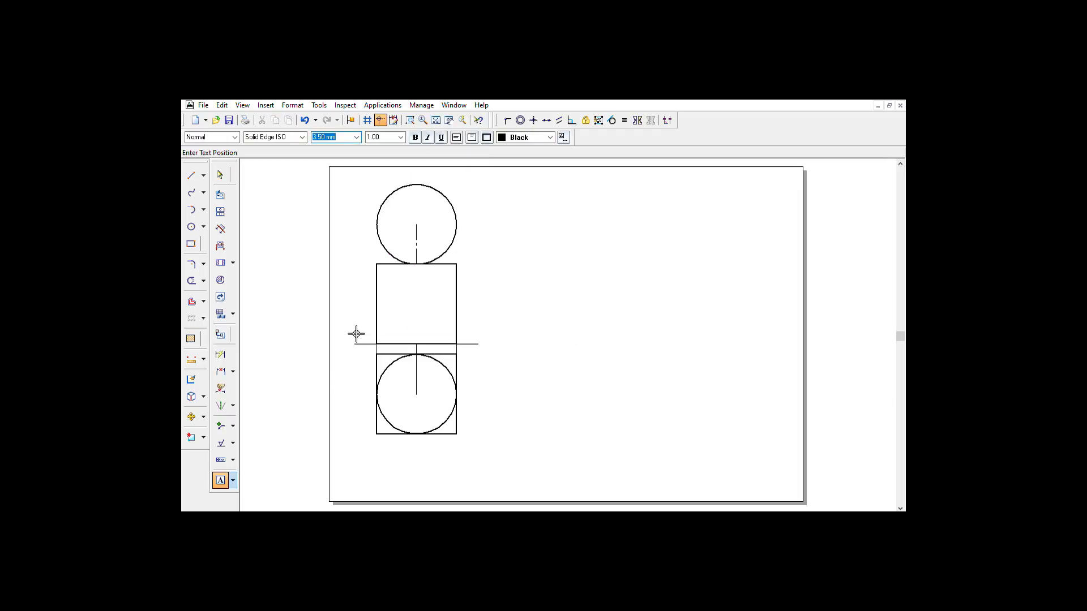
{"action": "left_click", "coordinate": [355, 334]}
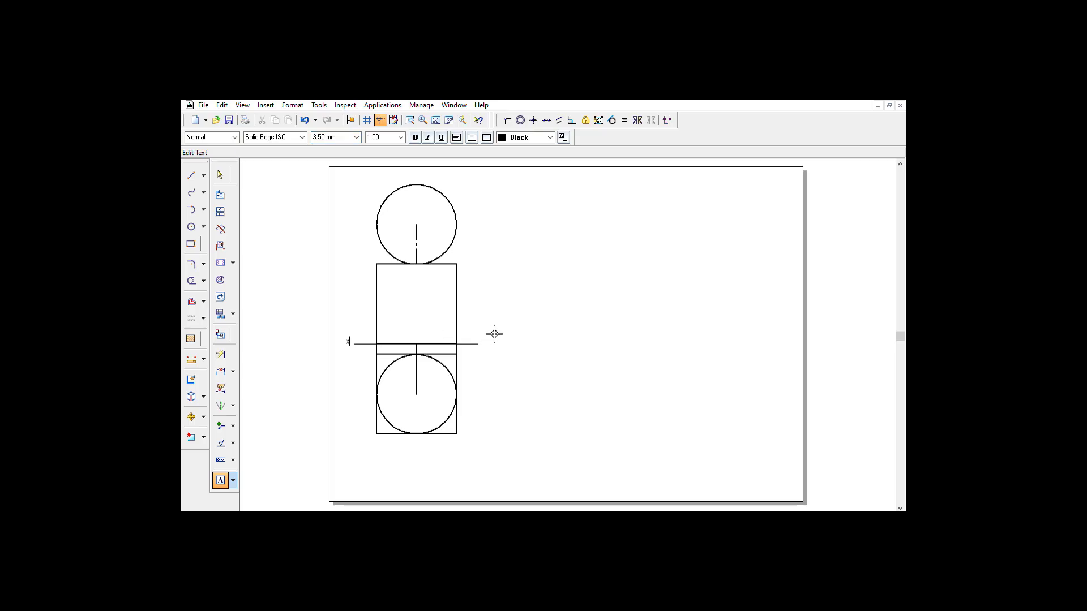
{"action": "left_click", "coordinate": [493, 333]}
{"action": "type", "text": "y"}
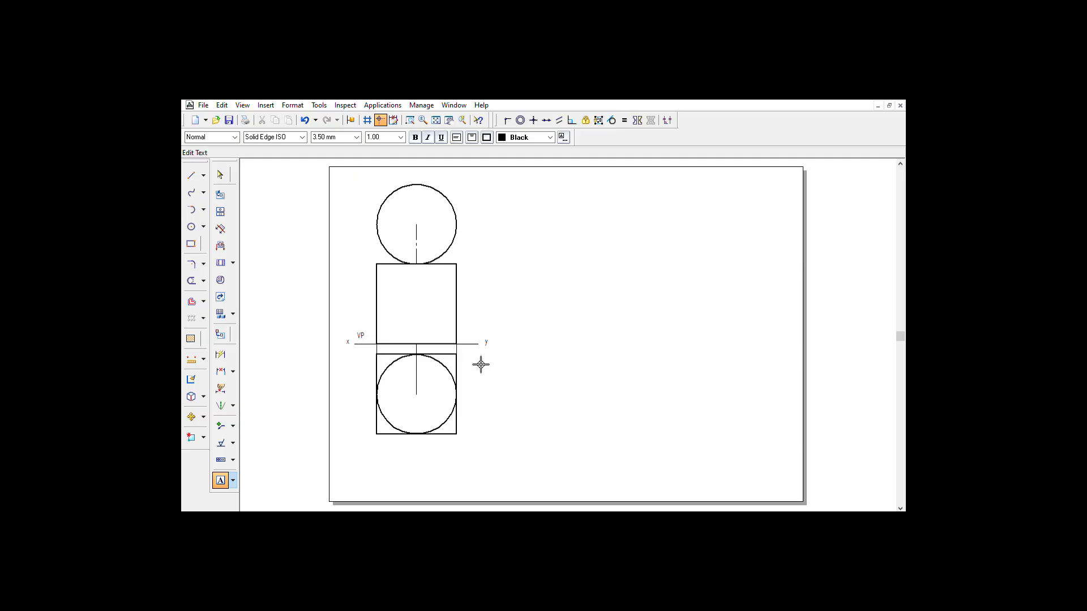
{"action": "type", "text": "P"}
Step: Dimension the heights of the upper and lower squares along their left sides
{"action": "left_click", "coordinate": [220, 354]}
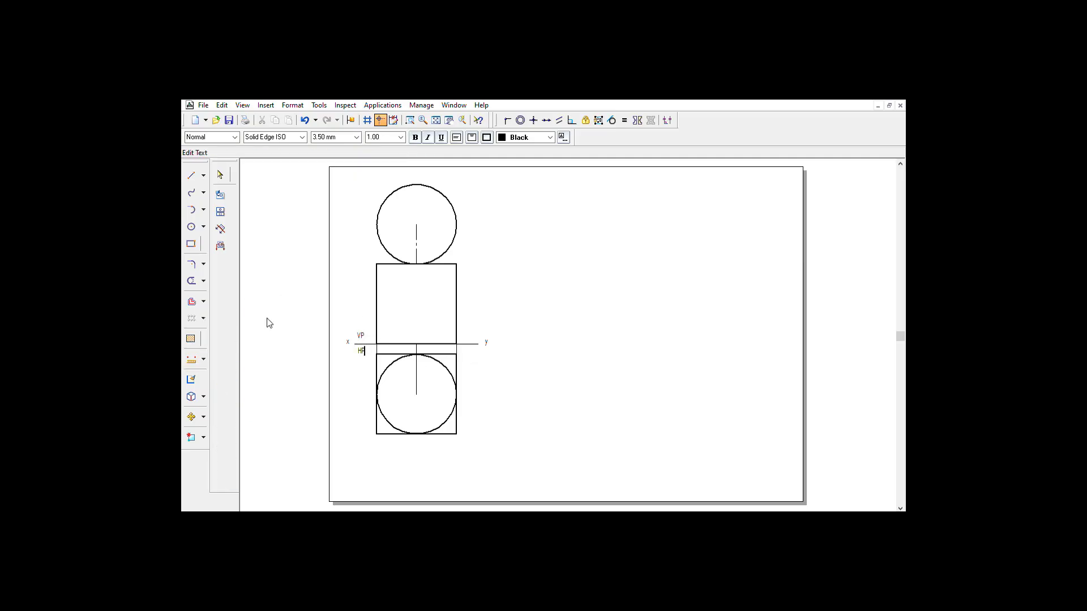
{"action": "left_click", "coordinate": [376, 297]}
{"action": "left_click", "coordinate": [368, 299]}
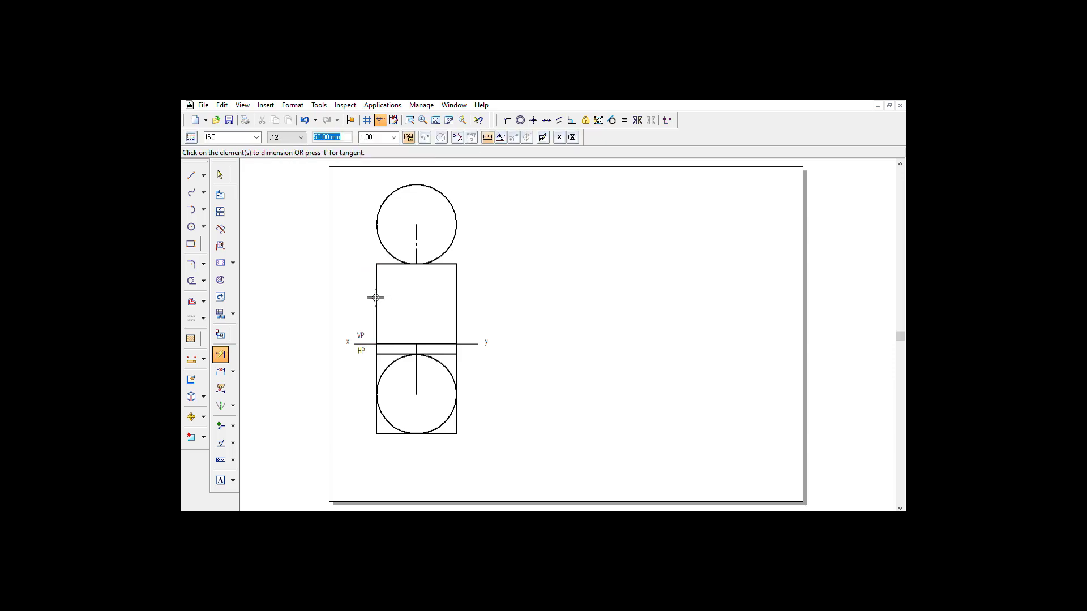
{"action": "left_click", "coordinate": [376, 360]}
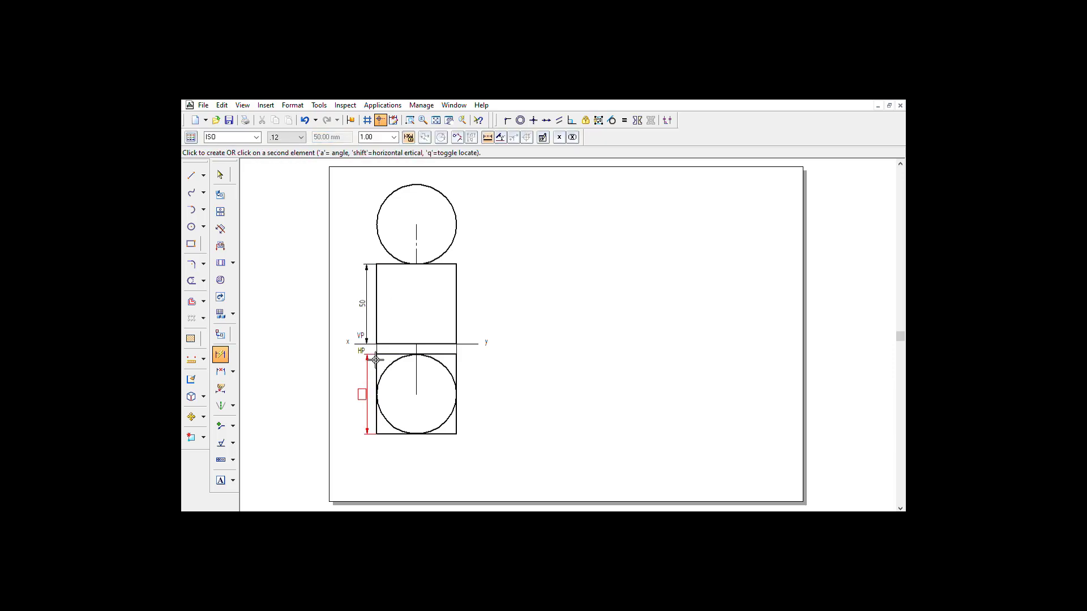
{"action": "left_click", "coordinate": [377, 360]}
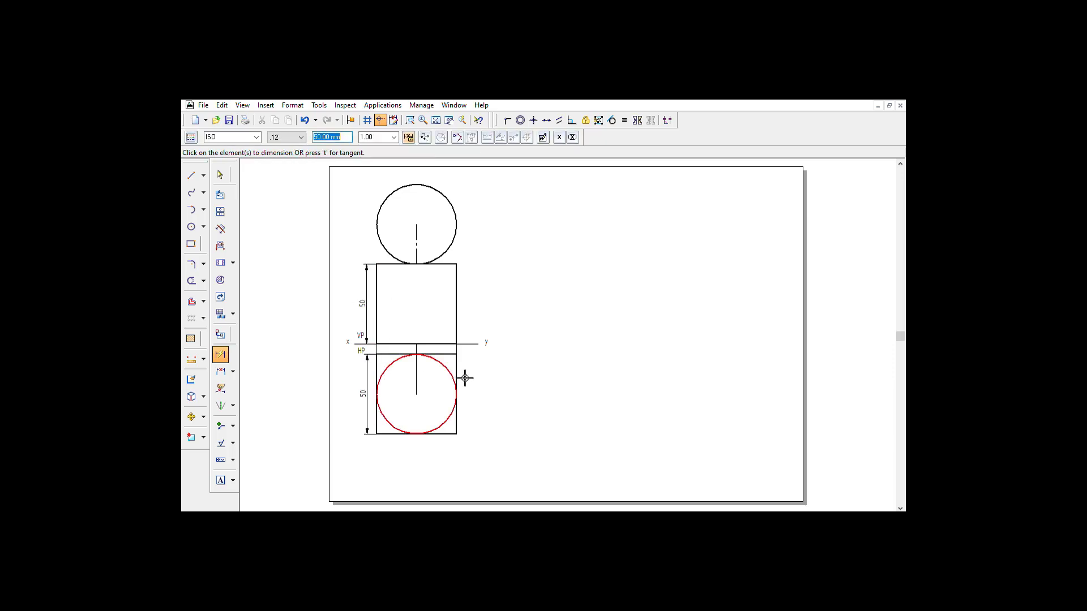
Step: Dimension the diameters of both circles, placing the lower one beside the square and the upper one inside the circle
{"action": "left_click", "coordinate": [452, 416]}
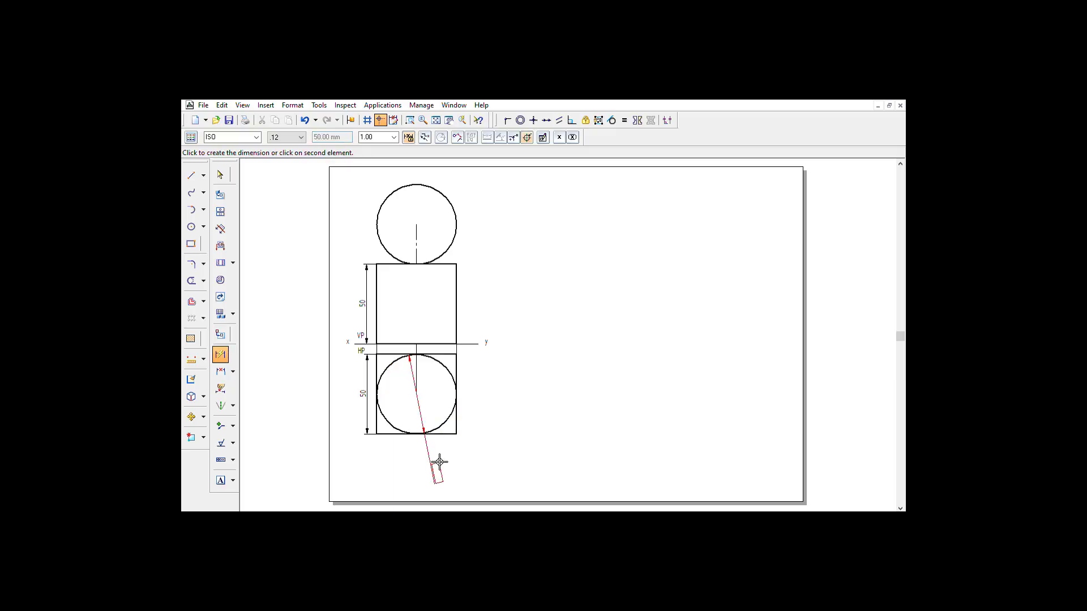
{"action": "key", "text": "Escape"}
{"action": "left_click", "coordinate": [483, 392]}
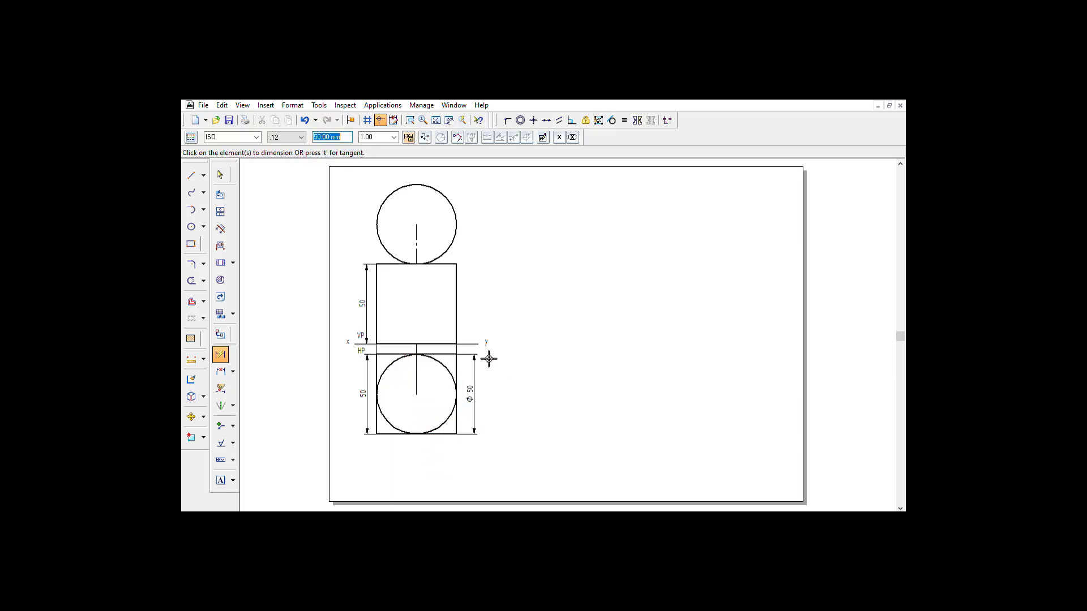
{"action": "left_click", "coordinate": [461, 205]}
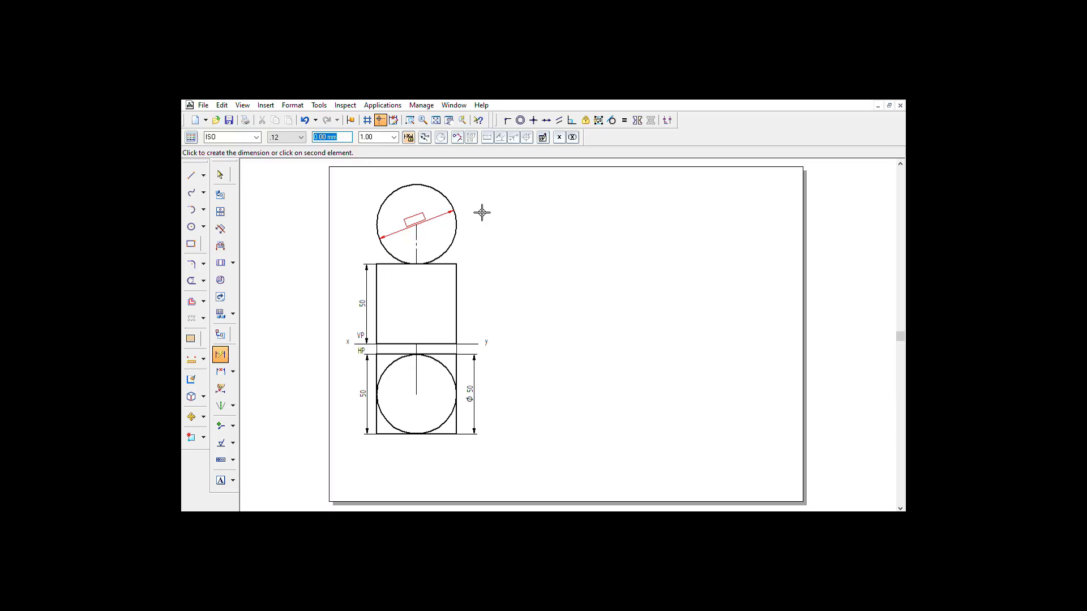
{"action": "left_click", "coordinate": [444, 218]}
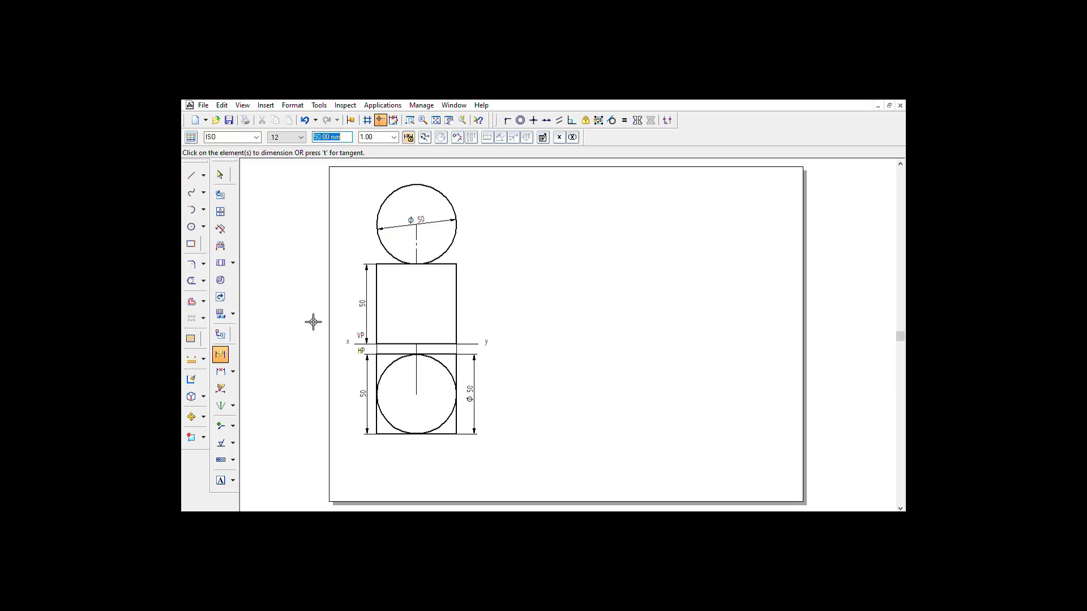
{"action": "left_click", "coordinate": [221, 177]}
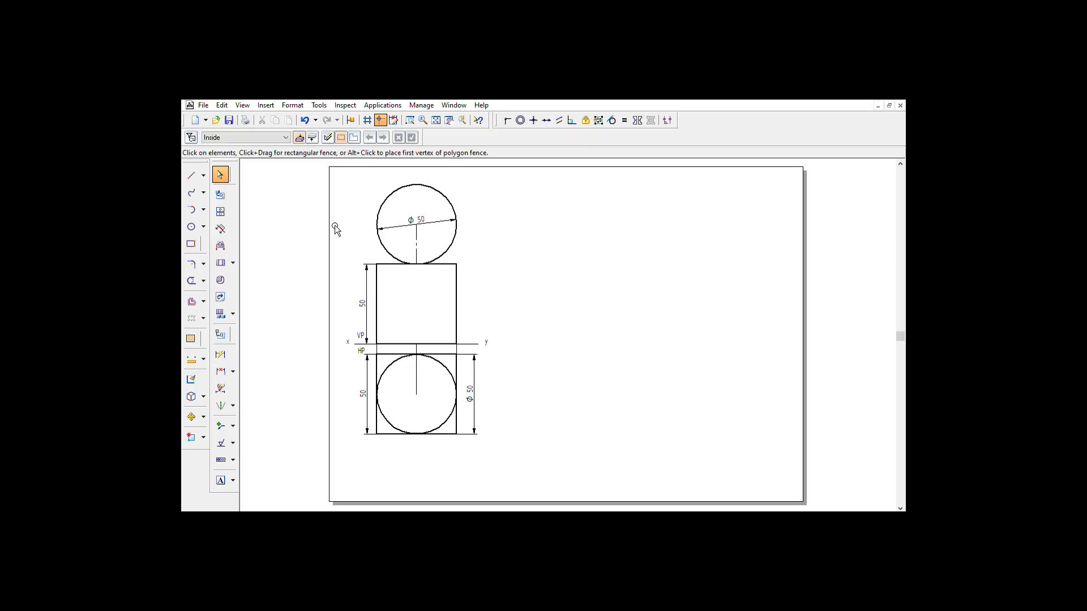
Step: Number the lower square's corners 1 to 4 anticlockwise from the lower-left corner, and label its bottom edge 30
{"action": "left_click", "coordinate": [191, 174]}
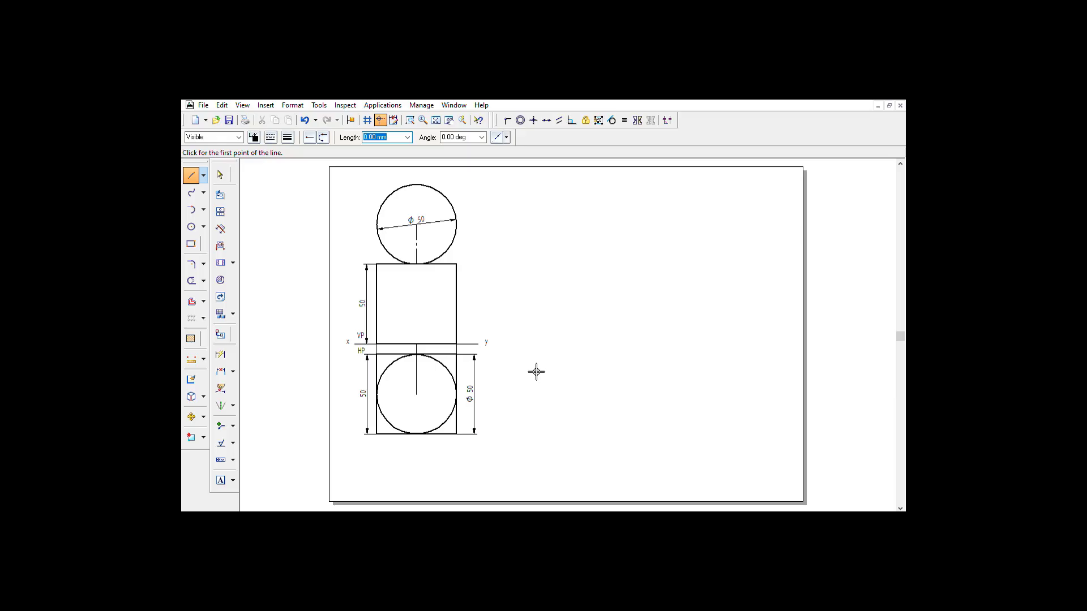
{"action": "left_click", "coordinate": [220, 479]}
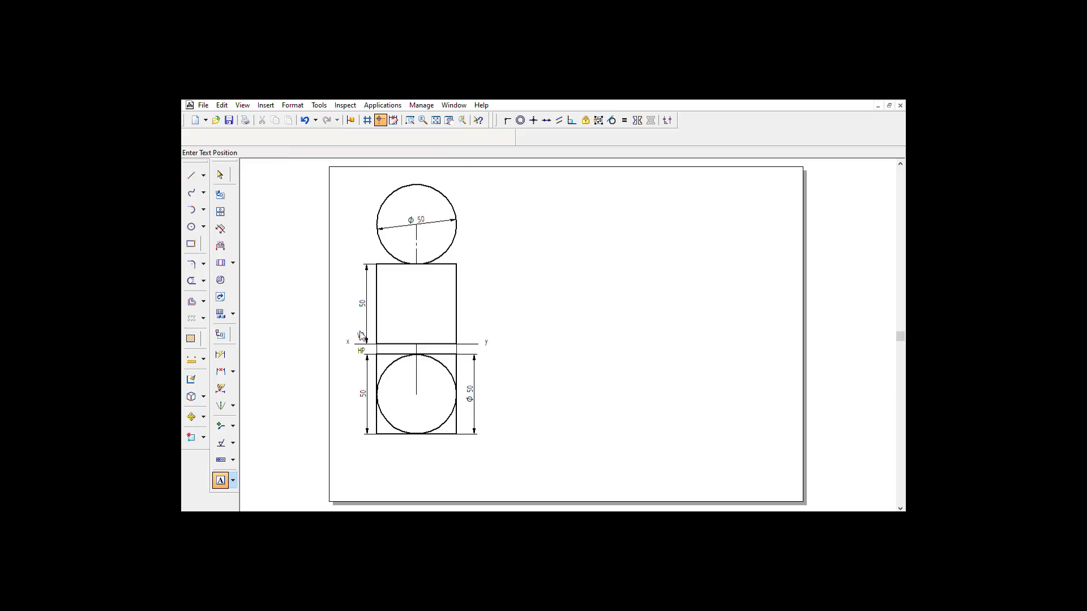
{"action": "left_click", "coordinate": [383, 444]}
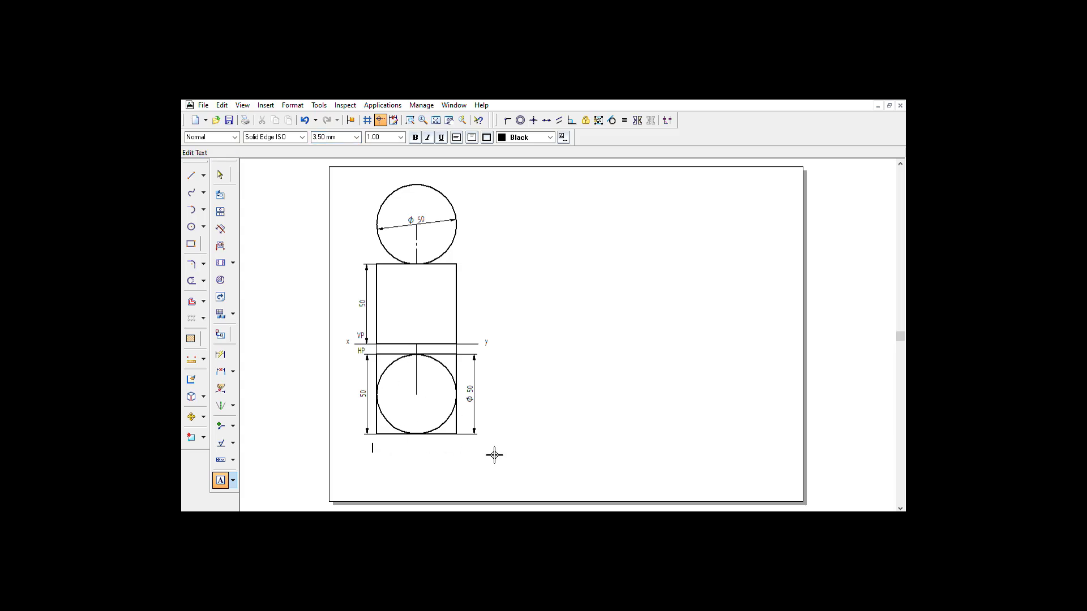
{"action": "type", "text": "1"}
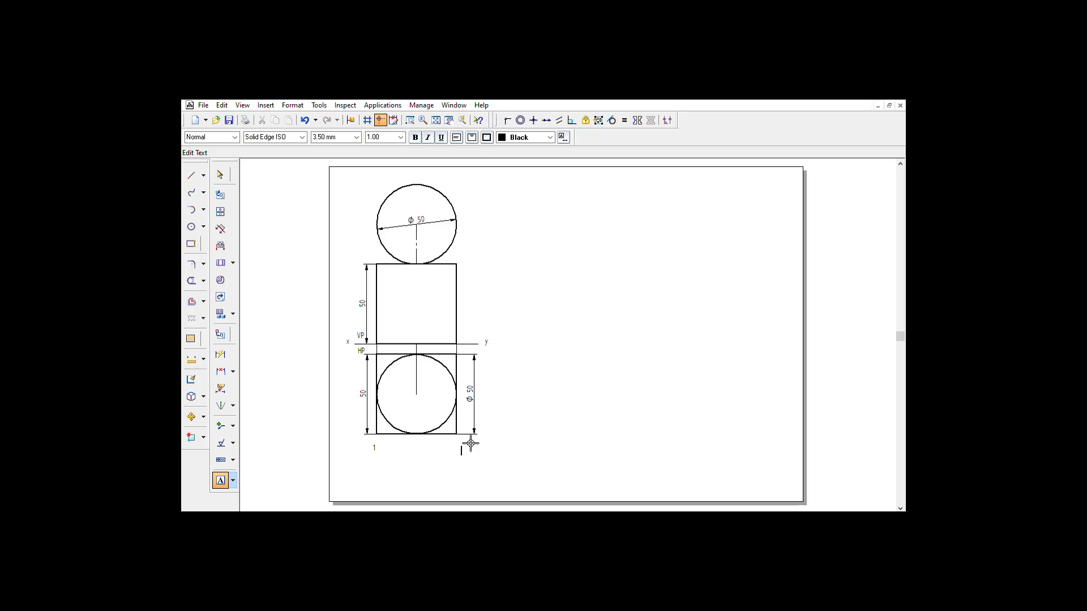
{"action": "type", "text": "2"}
{"action": "left_click", "coordinate": [474, 342]}
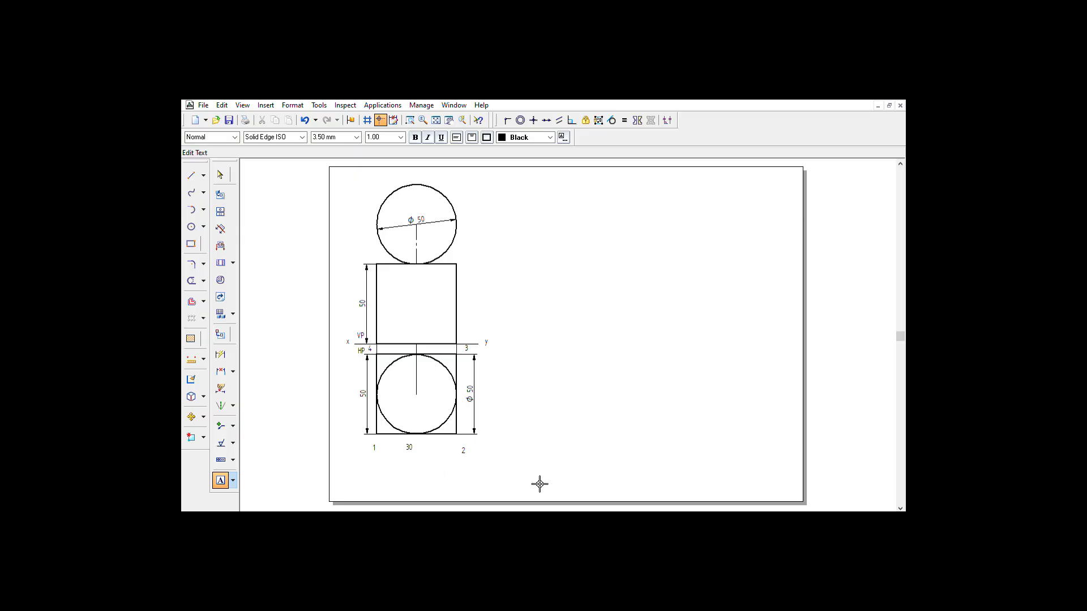
Step: Label the lower square's right edge 150, its top edge -150 and its left edge -30
{"action": "left_click", "coordinate": [486, 392]}
{"action": "type", "text": "50"}
{"action": "type", "text": "0"}
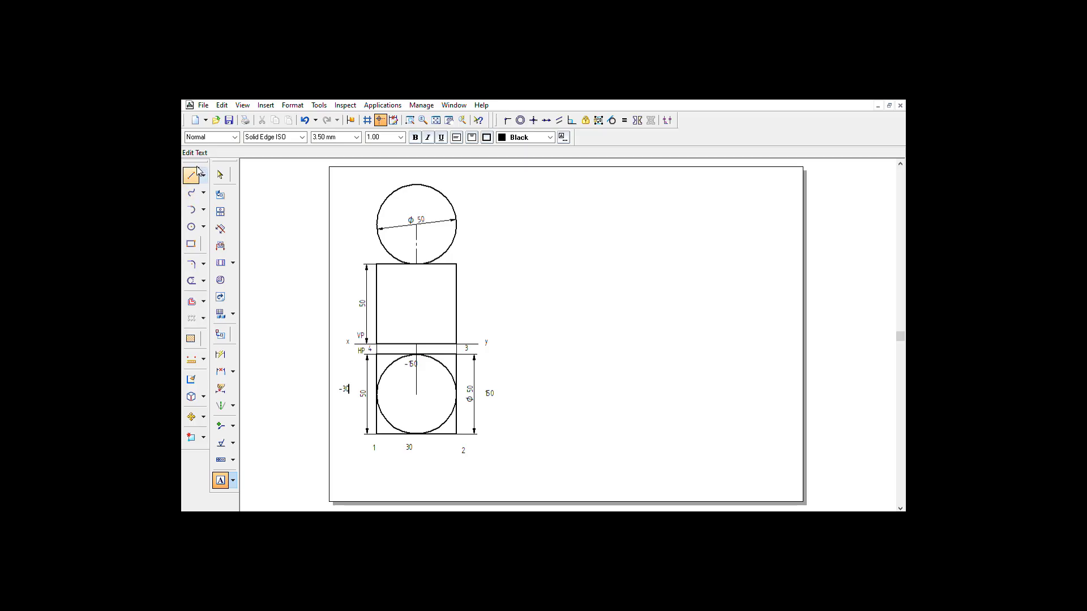
Step: Draw a long horizontal base line in the empty area to the right of the dimensioned views
{"action": "left_click", "coordinate": [192, 175]}
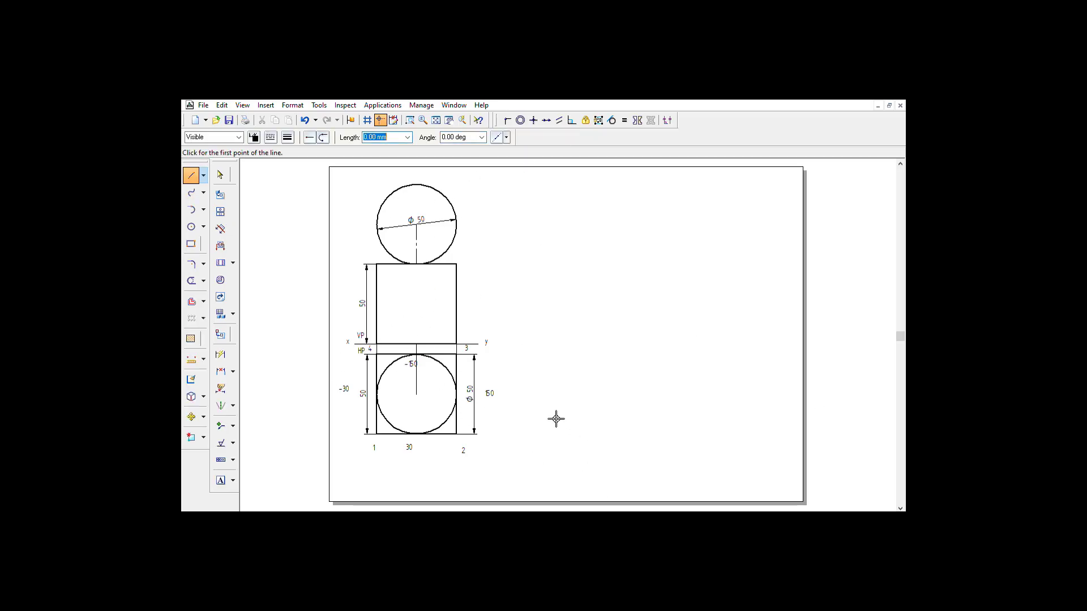
{"action": "left_click", "coordinate": [510, 418]}
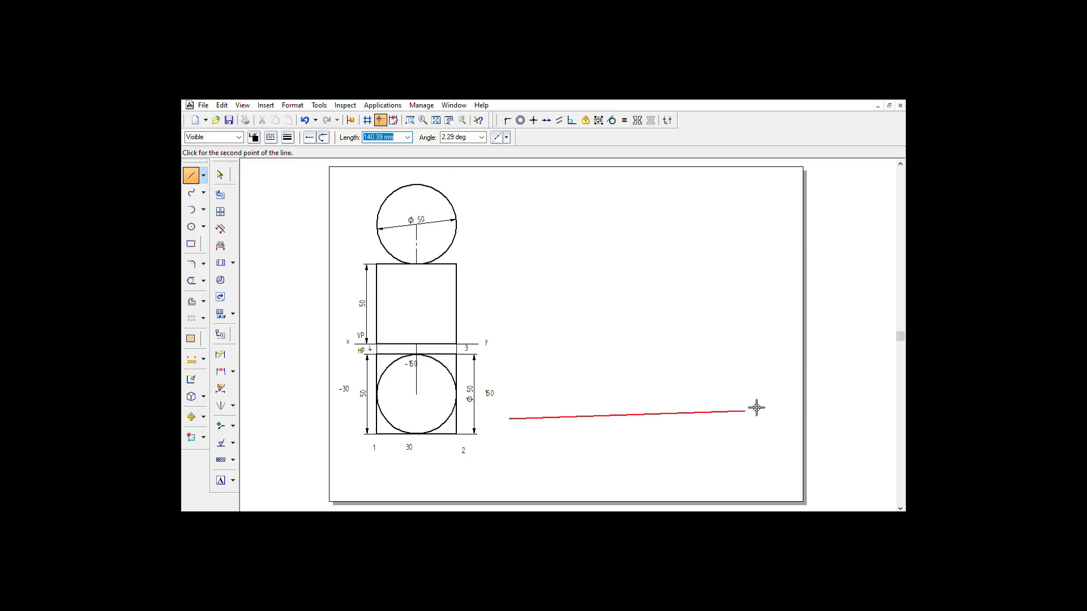
{"action": "left_click", "coordinate": [785, 417]}
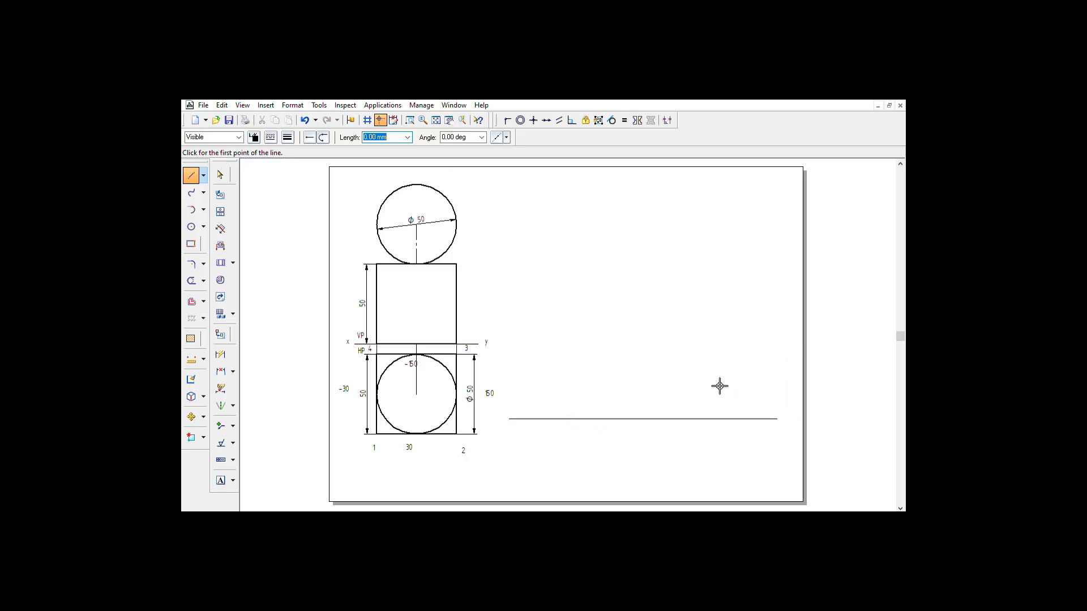
Step: Draw a 50 mm line rising to the right at 30 degrees from the midpoint of the new base line
{"action": "left_click", "coordinate": [644, 418]}
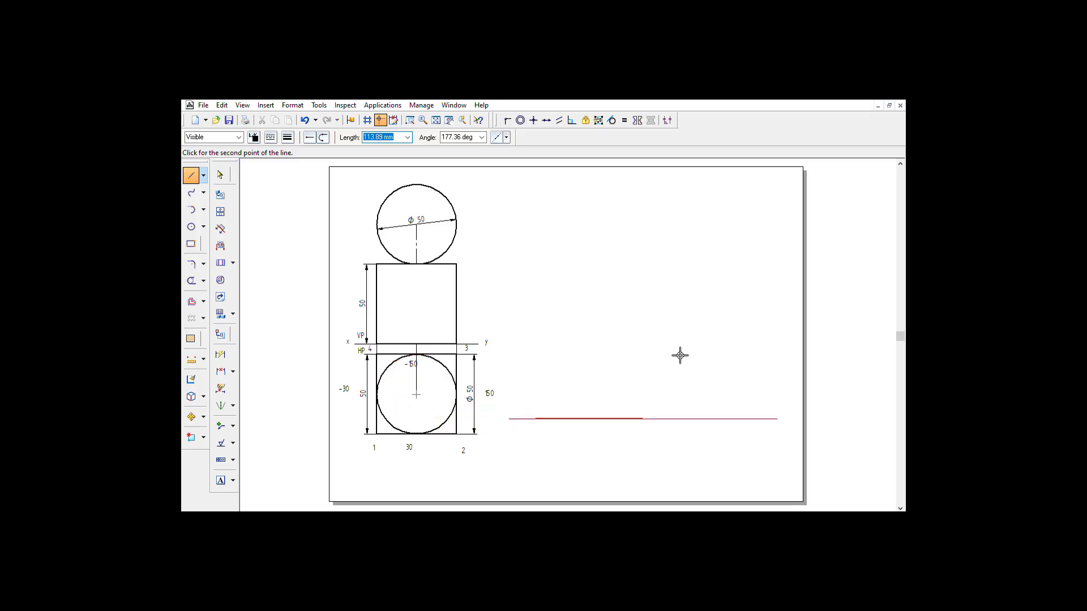
{"action": "left_click", "coordinate": [389, 135]}
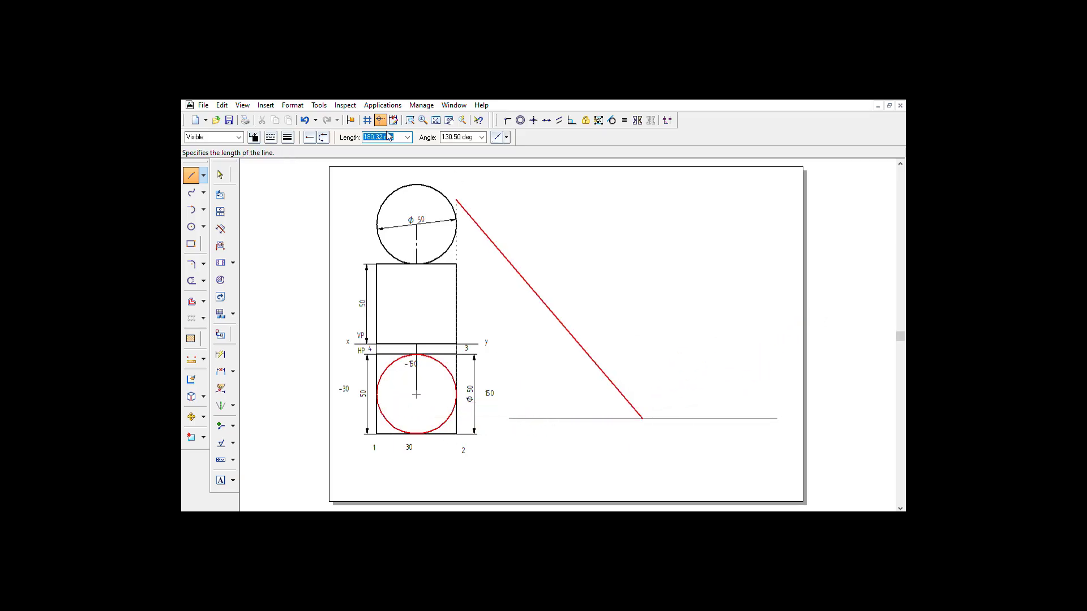
{"action": "type", "text": "50"}
{"action": "key", "text": "Tab"}
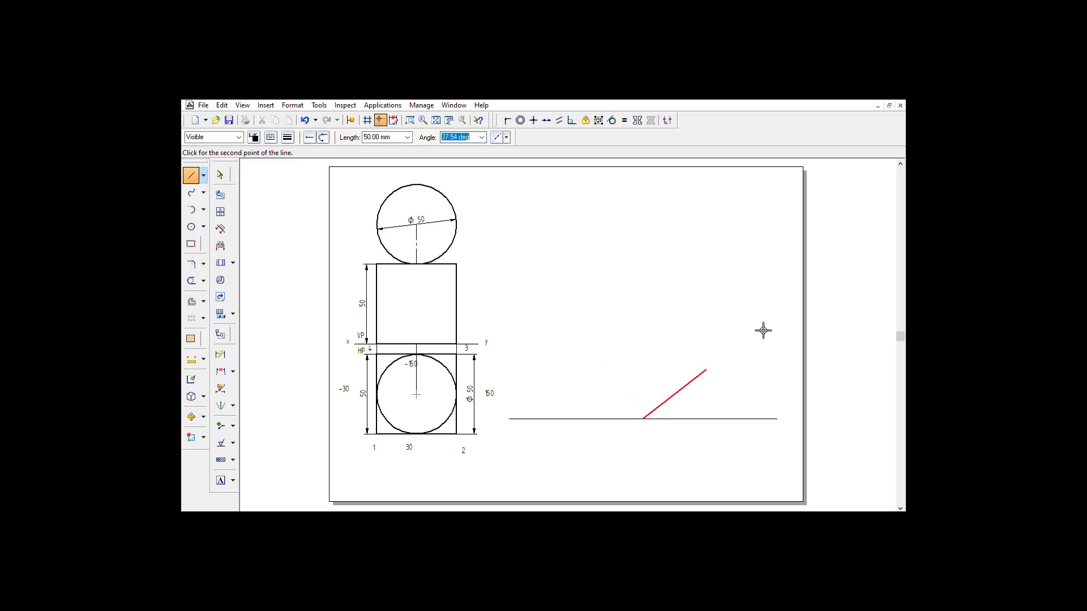
{"action": "type", "text": "39."}
{"action": "type", "text": "0"}
{"action": "key", "text": "Return"}
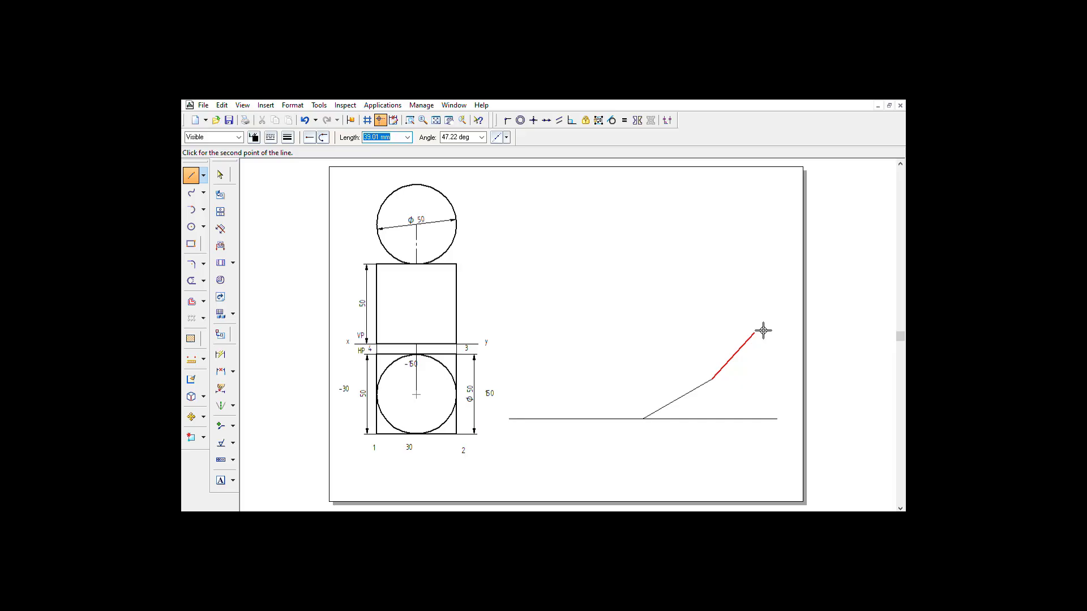
Step: Continue the isometric base from the end of the 30-degree line with a 50 mm line at 150 degrees
{"action": "type", "text": "50"}
{"action": "key", "text": "Return"}
{"action": "type", "text": "2"}
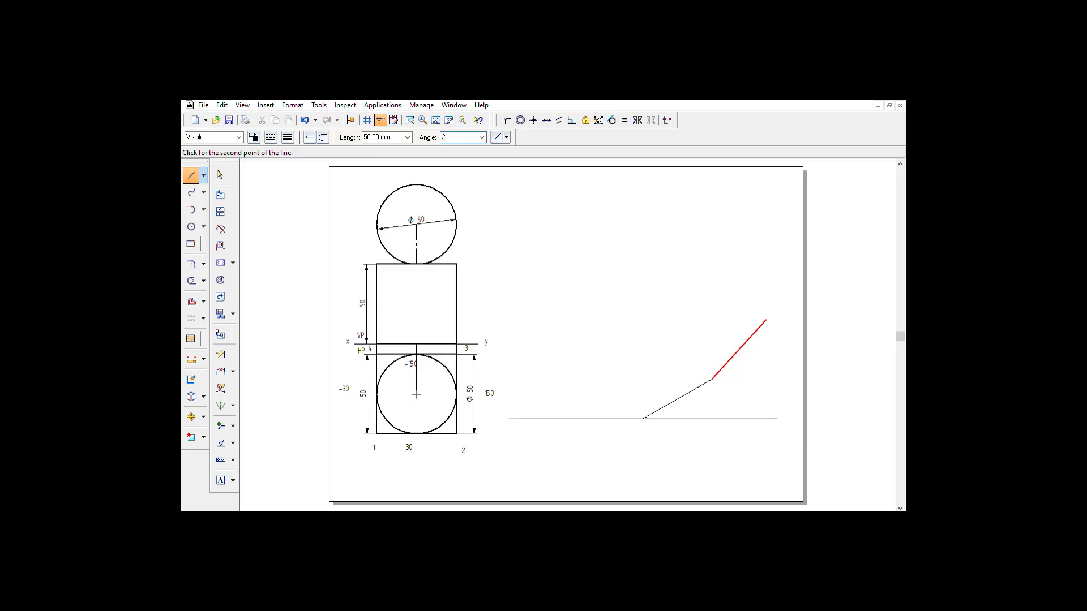
{"action": "key", "text": "shift+Home"}
{"action": "type", "text": "1"}
{"action": "key", "text": "Return"}
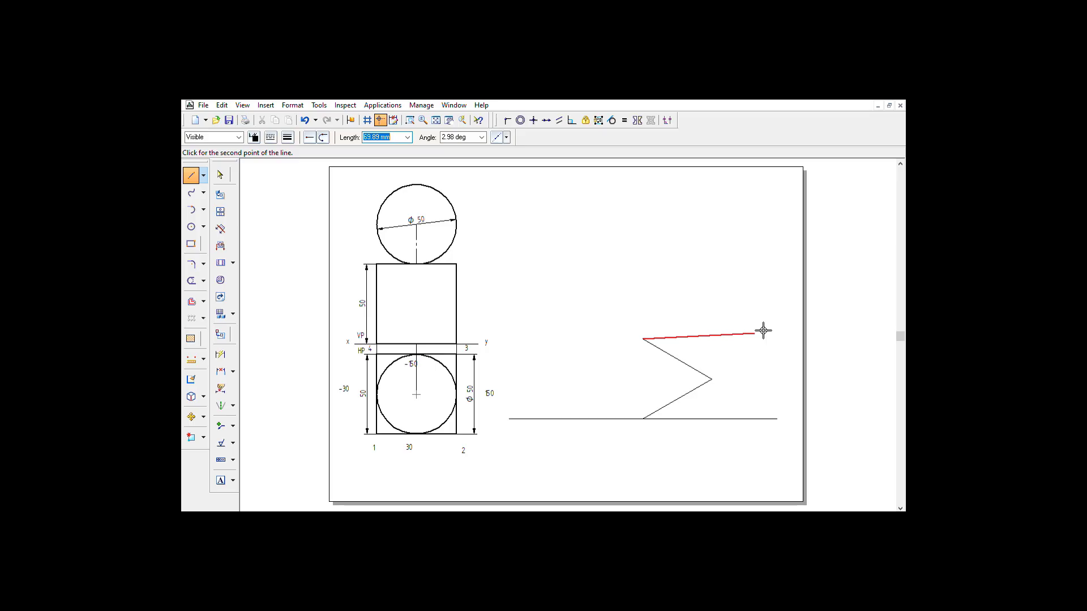
Step: Close the base rhombus with two more 50 mm lines, one at -150 degrees and one at -30 degrees
{"action": "type", "text": "50"}
{"action": "key", "text": "Tab"}
{"action": "type", "text": "-"}
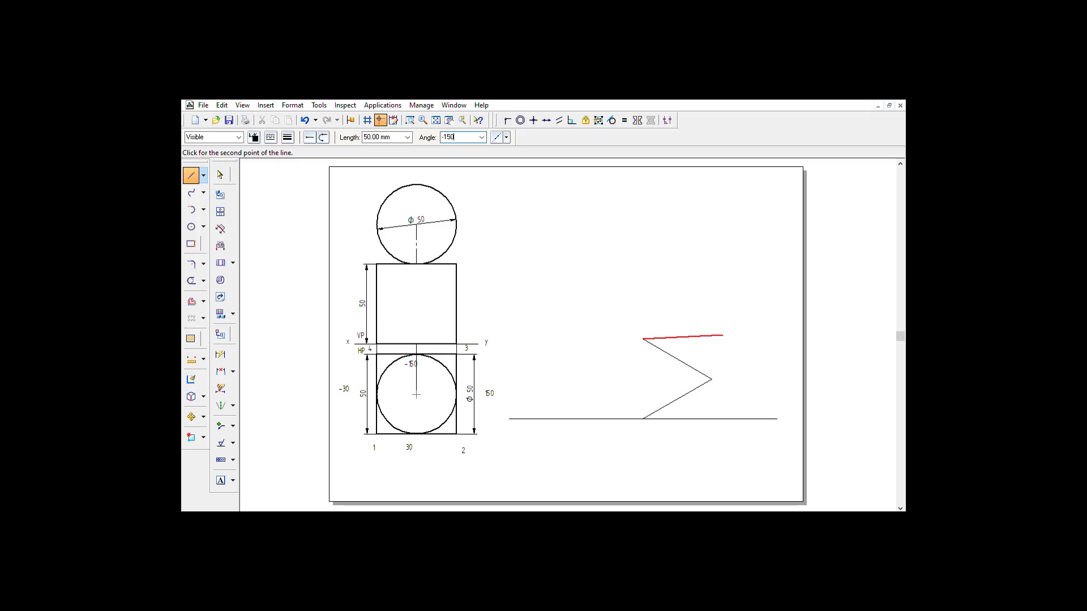
{"action": "key", "text": "Return"}
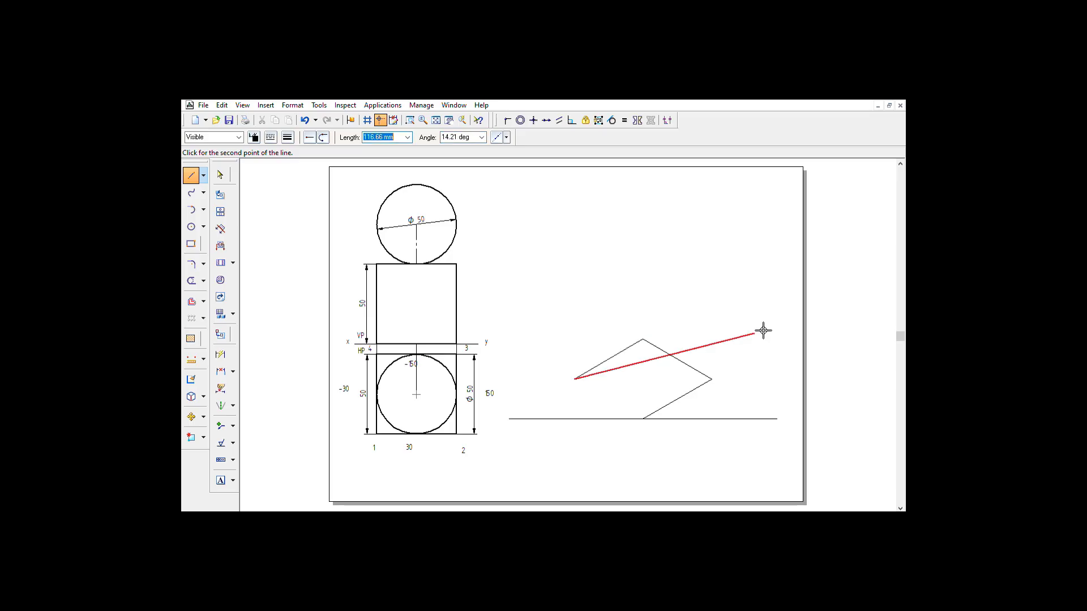
{"action": "type", "text": "50"}
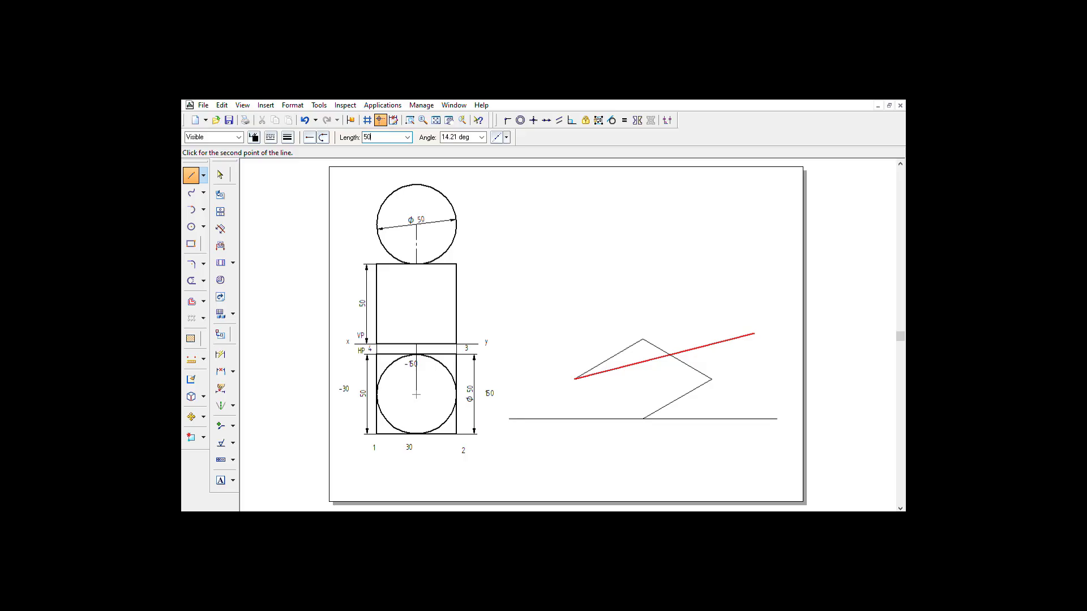
{"action": "key", "text": "Tab"}
{"action": "type", "text": "-30"}
{"action": "key", "text": "Return"}
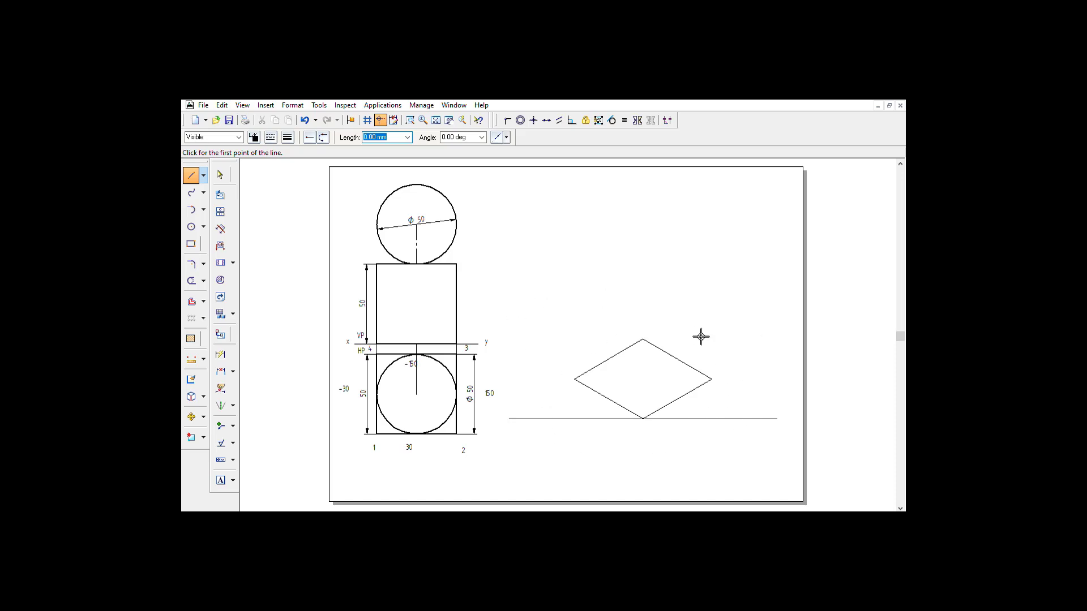
Step: Draw a 50 mm vertical line upward from the base rhombus's left corner
{"action": "left_click", "coordinate": [585, 377]}
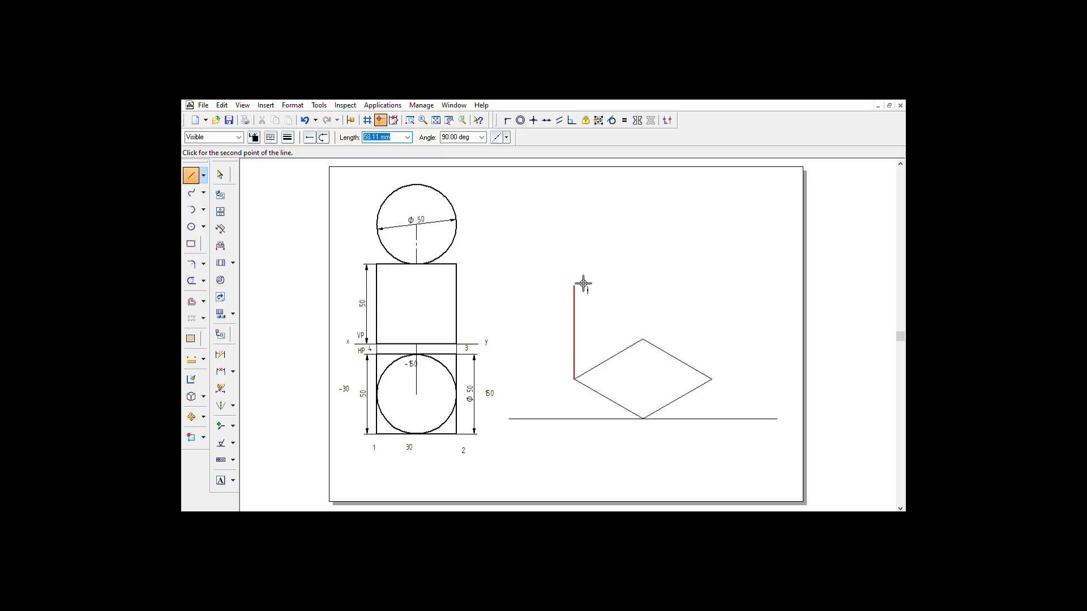
{"action": "type", "text": "50"}
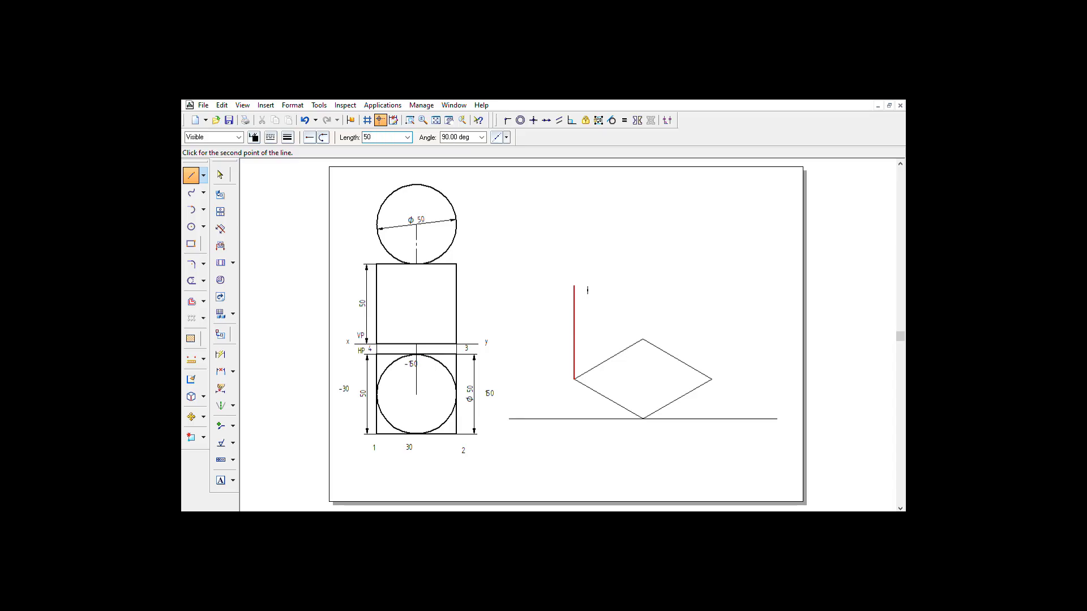
{"action": "key", "text": "Tab"}
{"action": "key", "text": "Return"}
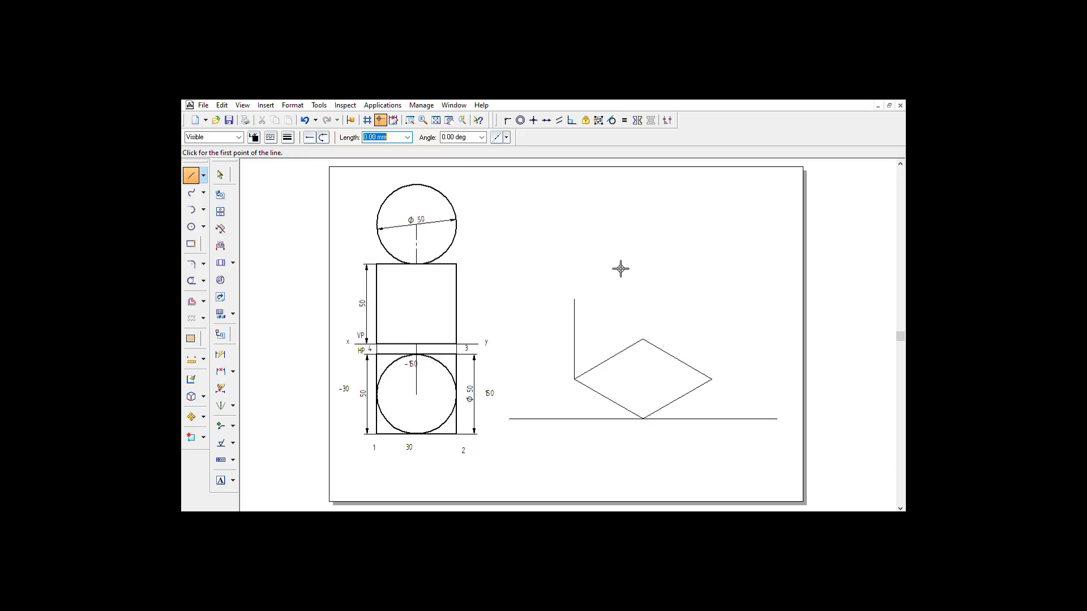
Step: Copy the base rhombus straight up to the upper end of the vertical line to form the cube's top face
{"action": "left_click", "coordinate": [220, 174]}
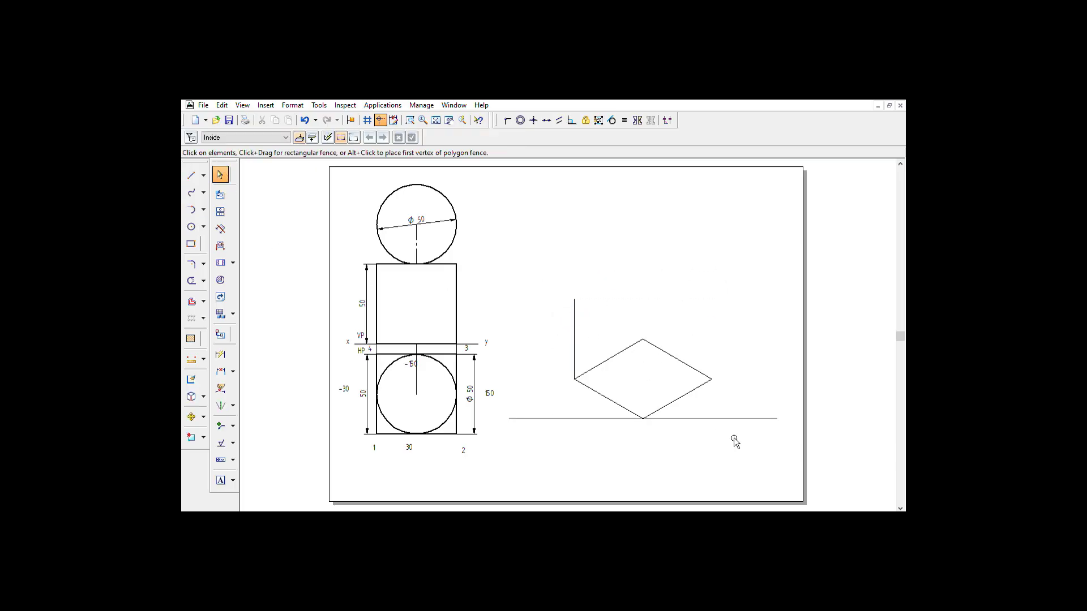
{"action": "left_click_drag", "start_coordinate": [733, 437], "coordinate": [553, 309]}
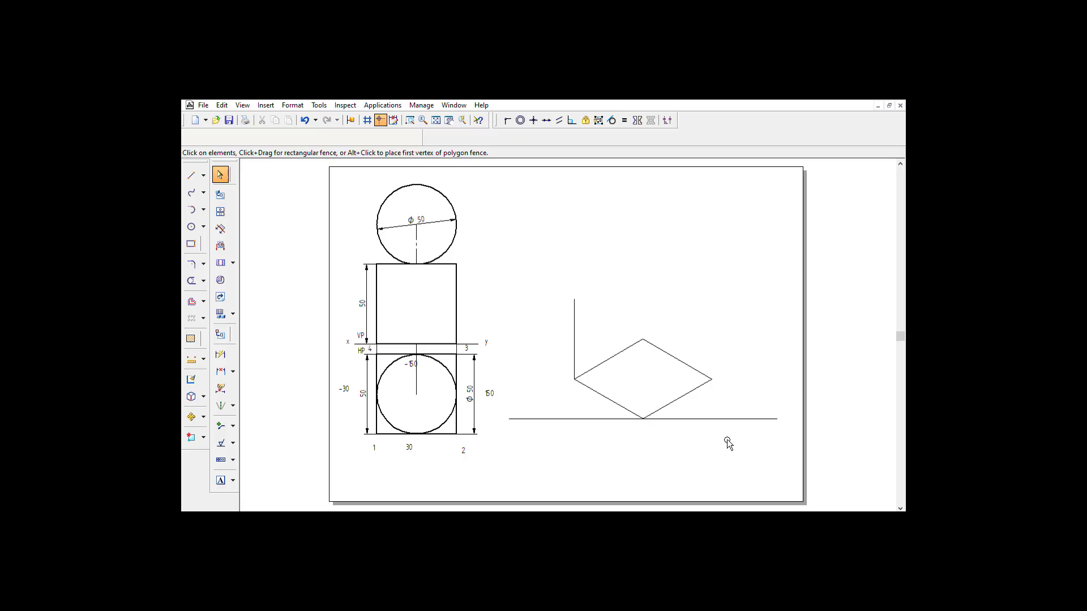
{"action": "left_click", "coordinate": [191, 417]}
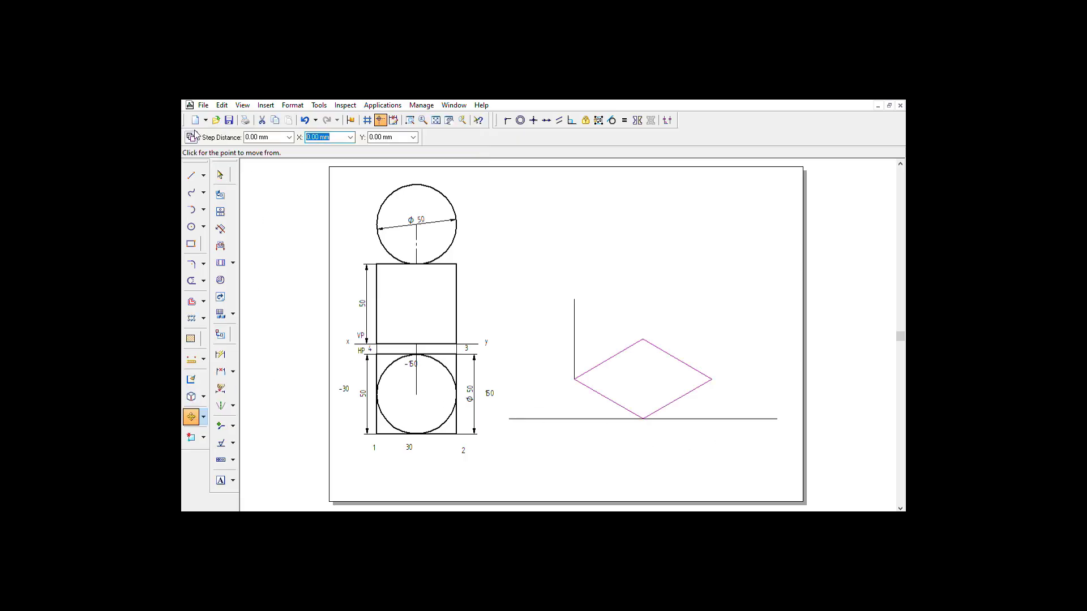
{"action": "left_click", "coordinate": [584, 376]}
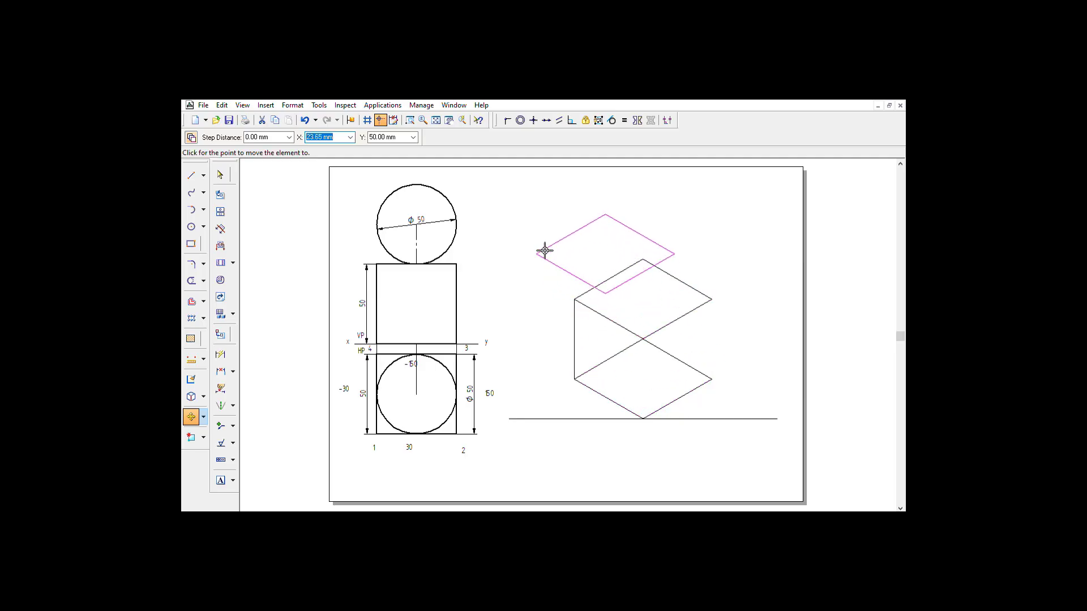
{"action": "key", "text": "Escape"}
Step: Draw the cube's right and front vertical edges between the corners of the two rhombuses
{"action": "left_click", "coordinate": [189, 169]}
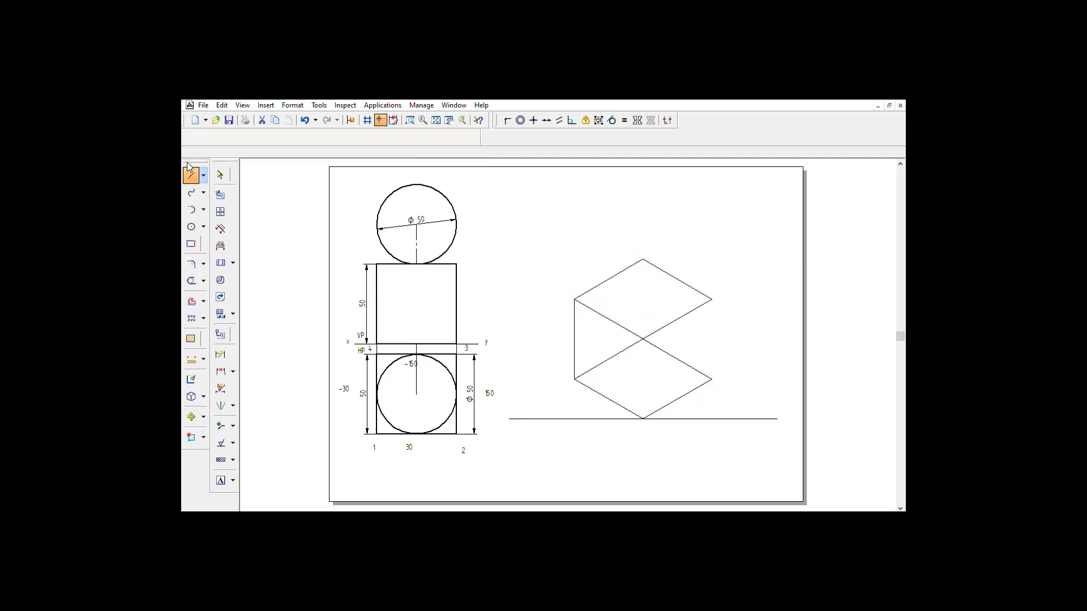
{"action": "left_click", "coordinate": [718, 296]}
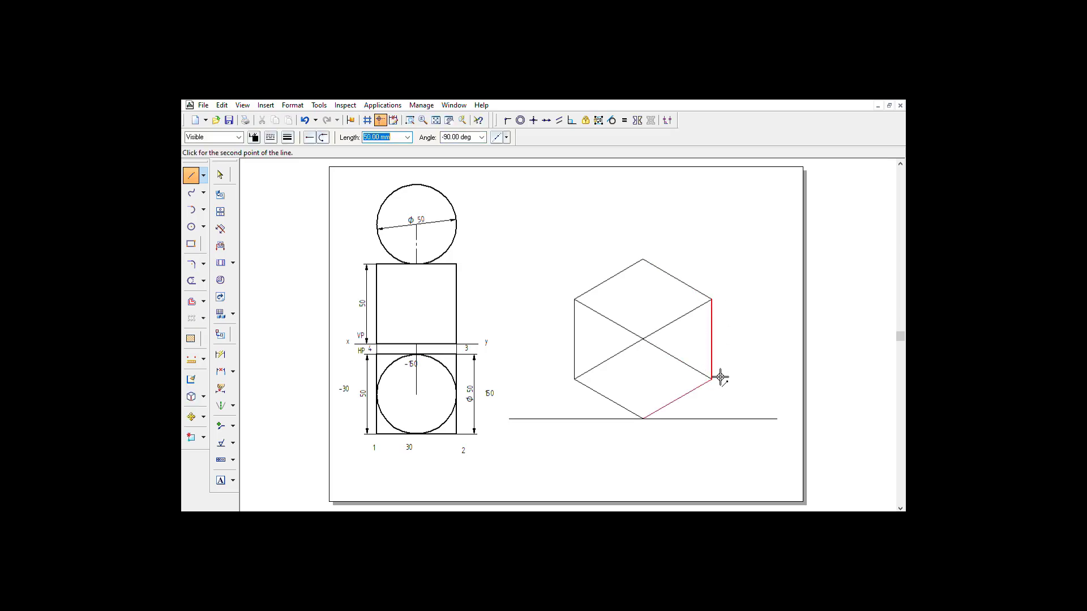
{"action": "left_click", "coordinate": [653, 331]}
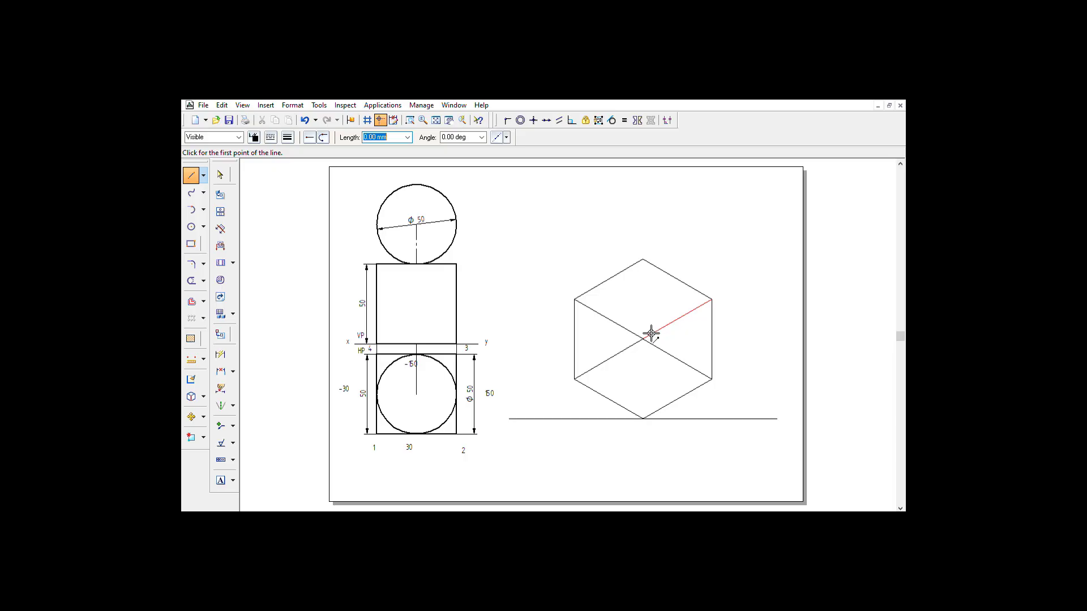
{"action": "left_click", "coordinate": [647, 337]}
{"action": "left_click", "coordinate": [644, 419]}
Step: Delete the base rhombus's two hidden rear edges and give the cube's remaining edges a thicker line weight
{"action": "left_click", "coordinate": [220, 175]}
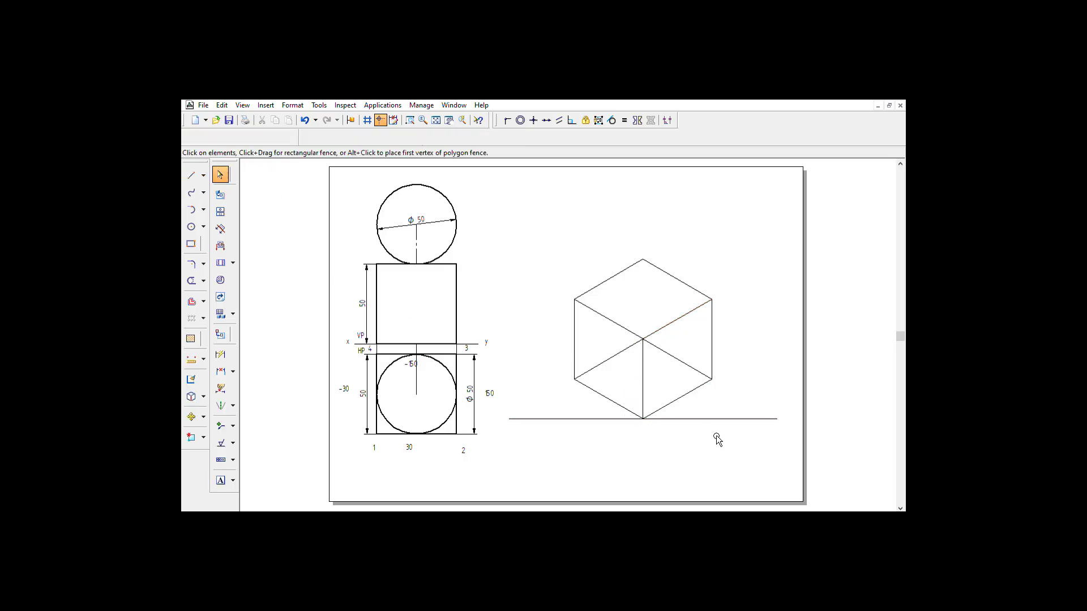
{"action": "key", "text": "Delete"}
{"action": "left_click", "coordinate": [662, 350]}
{"action": "key", "text": "Delete"}
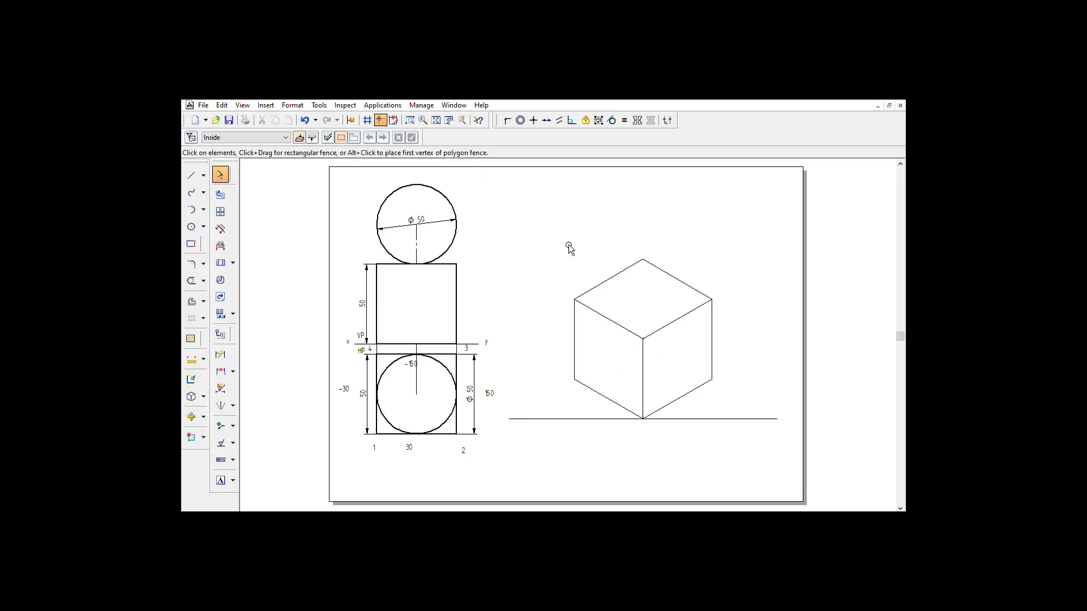
{"action": "left_click_drag", "start_coordinate": [555, 224], "coordinate": [737, 427]}
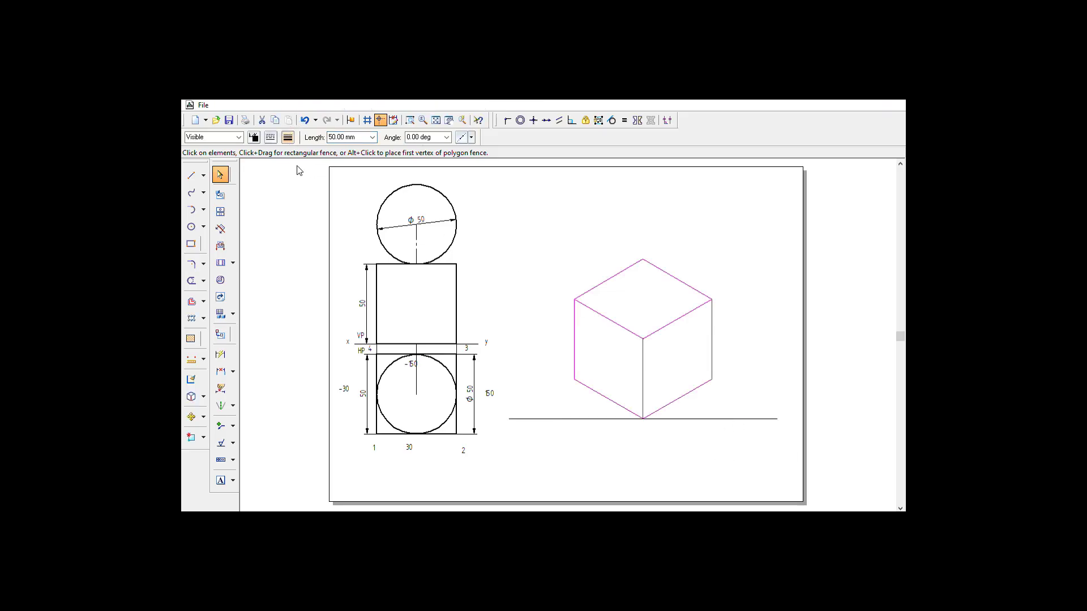
{"action": "left_click", "coordinate": [708, 229]}
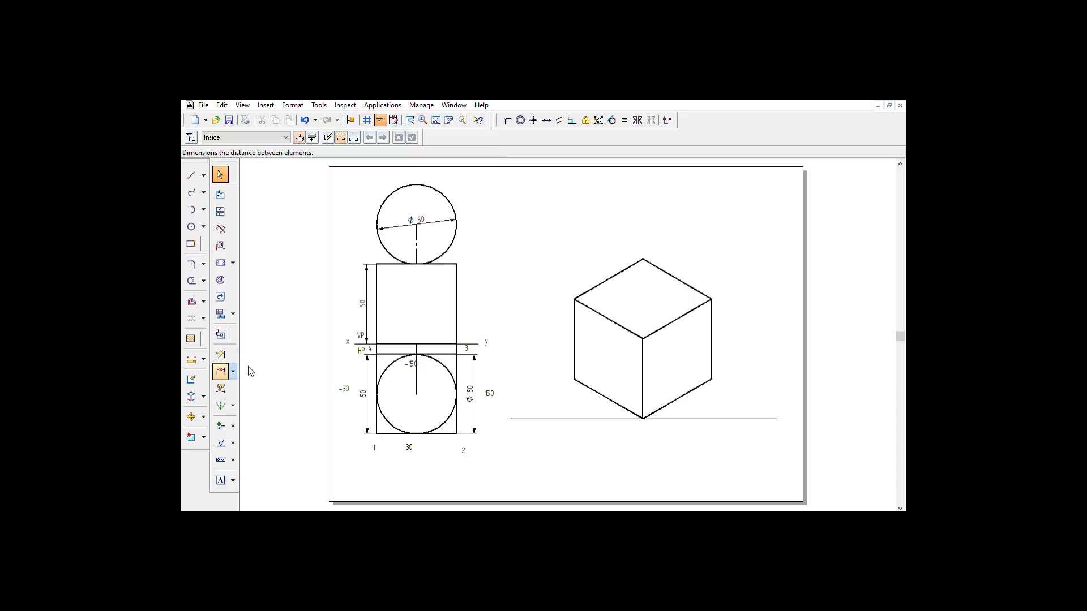
Step: Dimension the angles between the base line and the cube's lower right and lower left edges
{"action": "left_click", "coordinate": [710, 382]}
{"action": "left_click", "coordinate": [722, 417]}
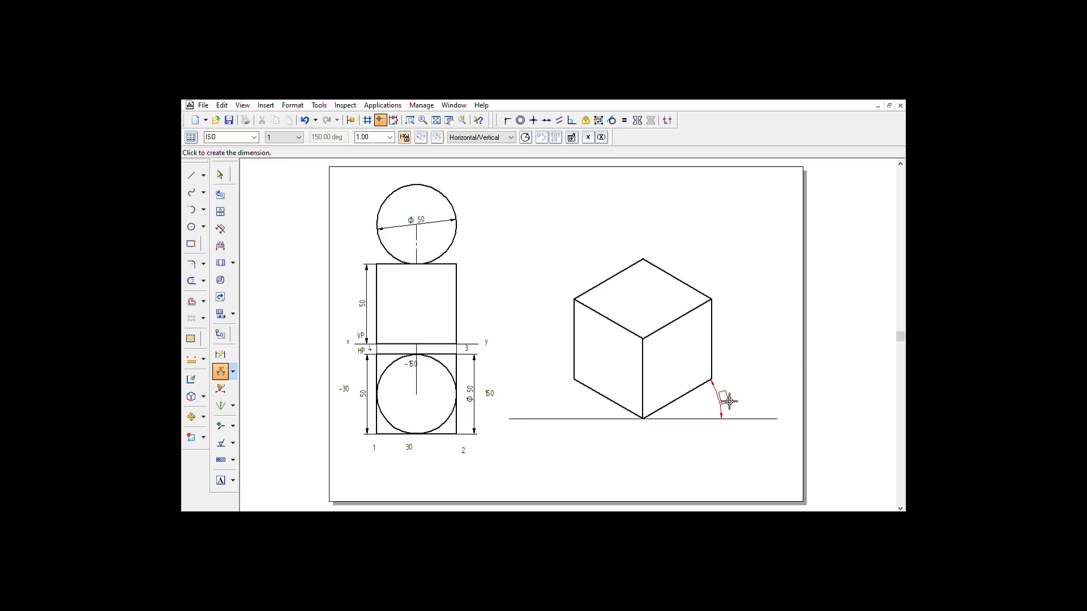
{"action": "left_click", "coordinate": [752, 380]}
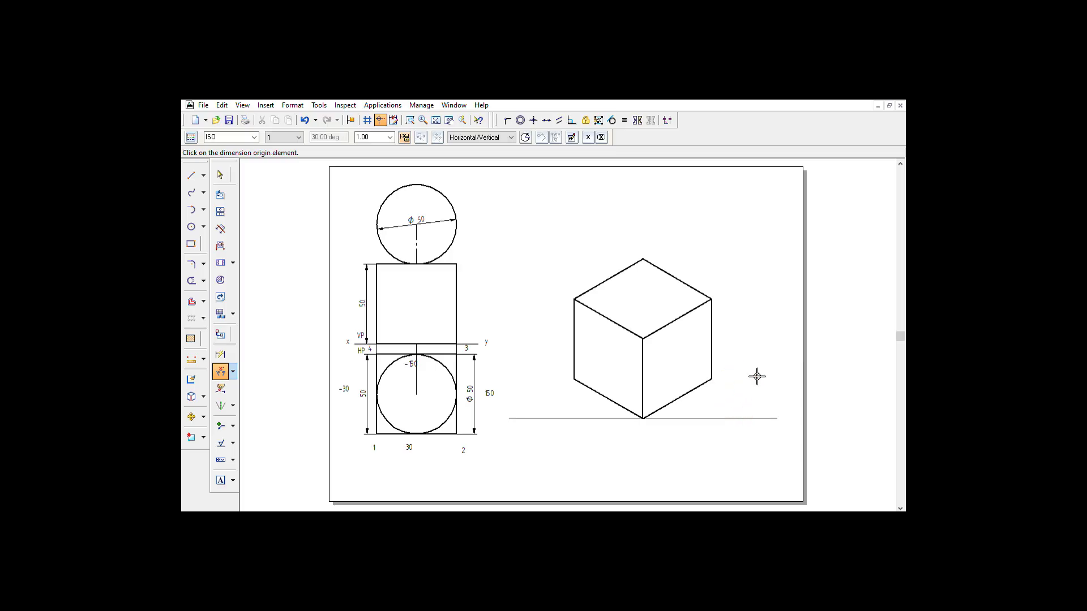
{"action": "left_click", "coordinate": [592, 385]}
{"action": "left_click", "coordinate": [582, 416]}
{"action": "left_click", "coordinate": [552, 375]}
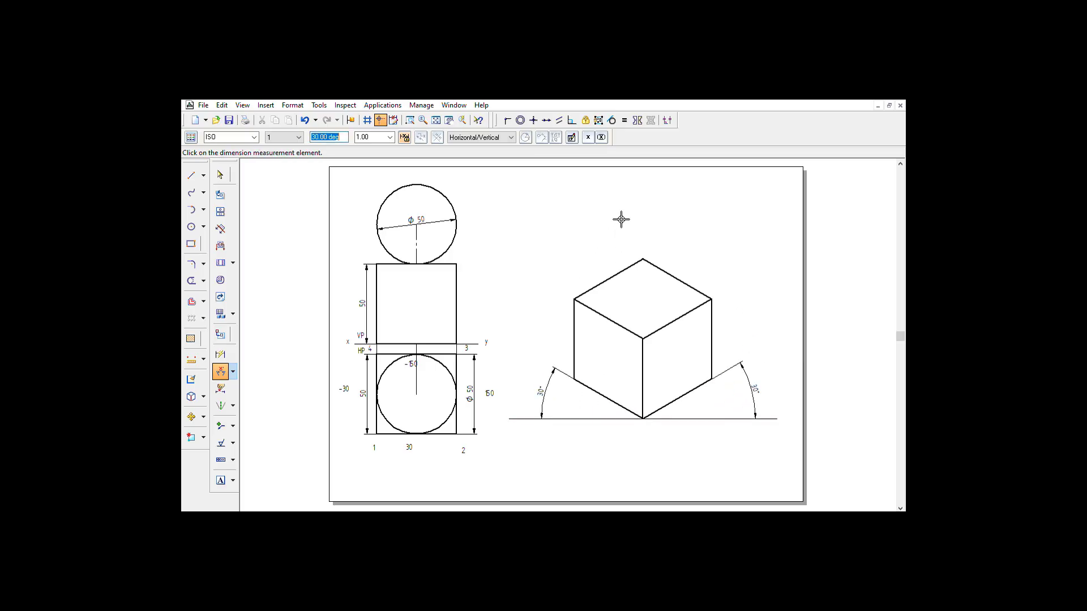
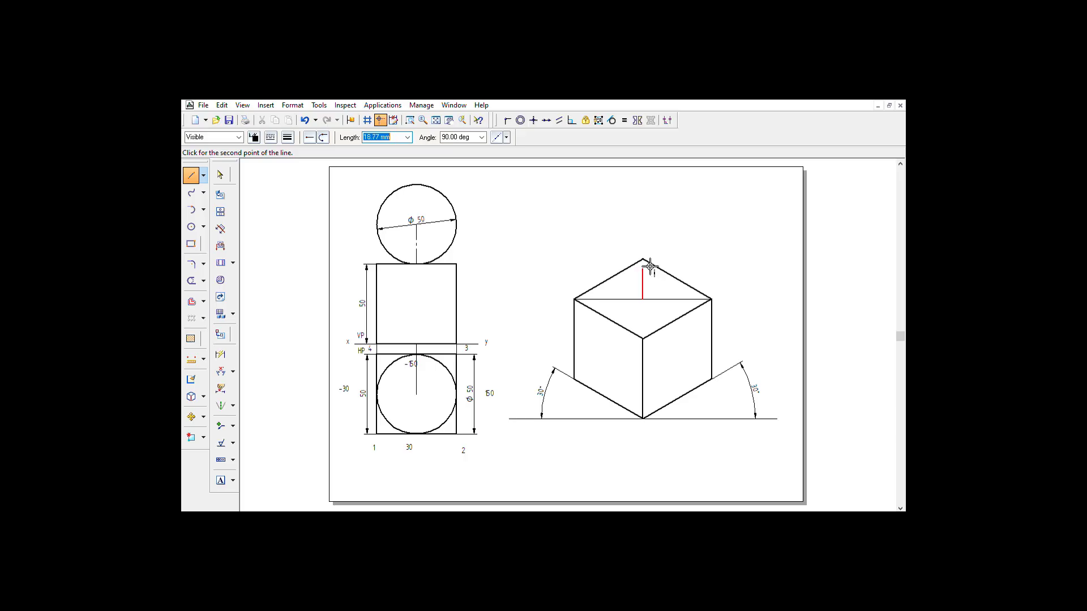
Step: Draw a 25 mm vertical line at 90 degrees upward from the midpoint of the top face's diagonal
{"action": "type", "text": "25"}
{"action": "key", "text": "Tab"}
{"action": "type", "text": "-30"}
{"action": "key", "text": "Return"}
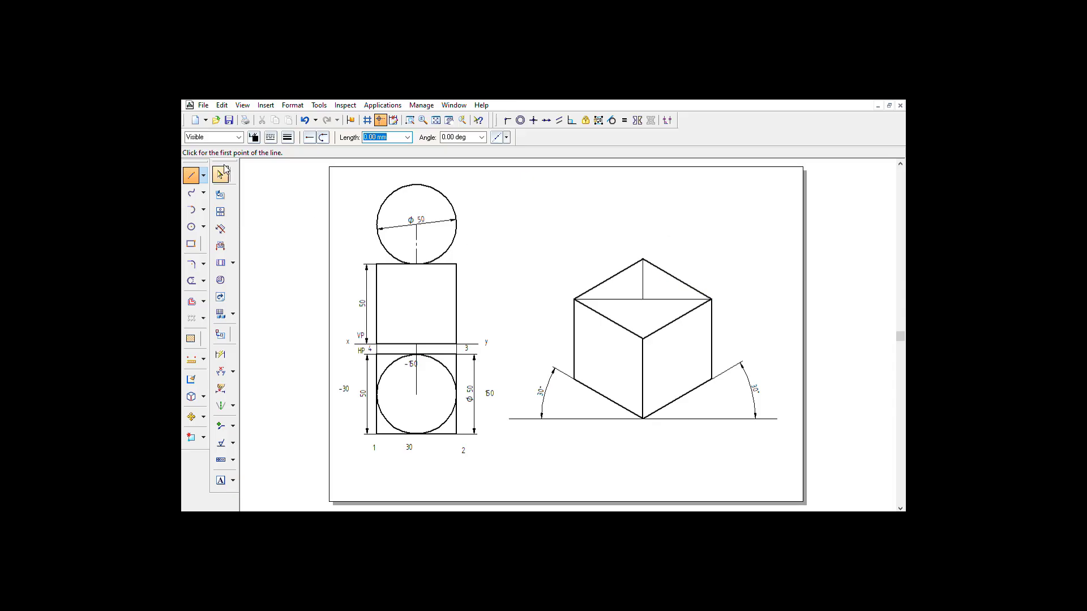
Step: Delete the top face's horizontal diagonal and change the short vertical line on that face to a chain centre-line style
{"action": "left_click", "coordinate": [220, 175]}
{"action": "left_click", "coordinate": [667, 299]}
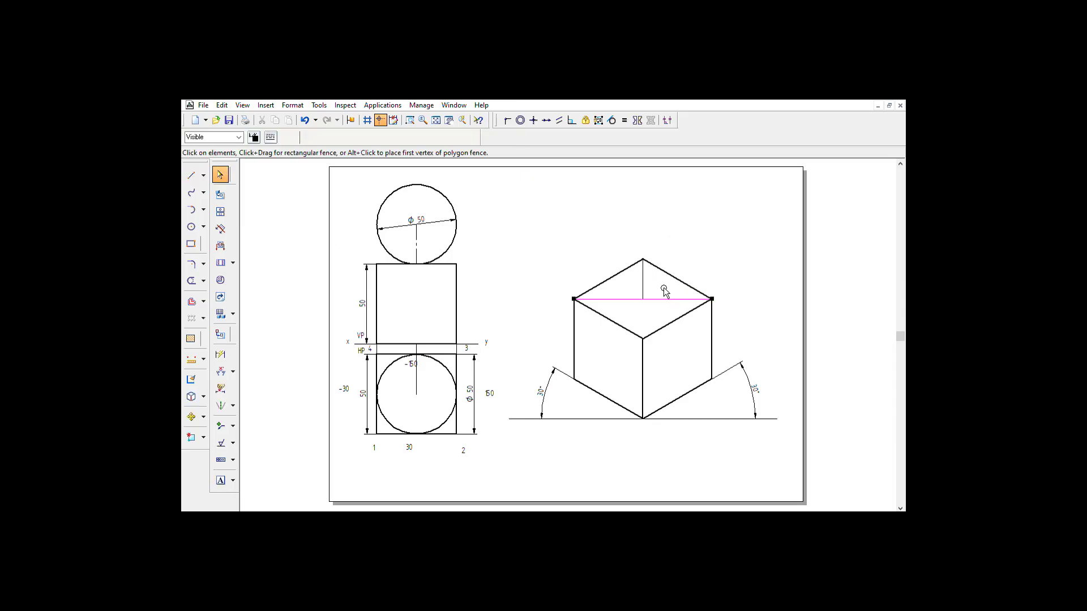
{"action": "key", "text": "Delete"}
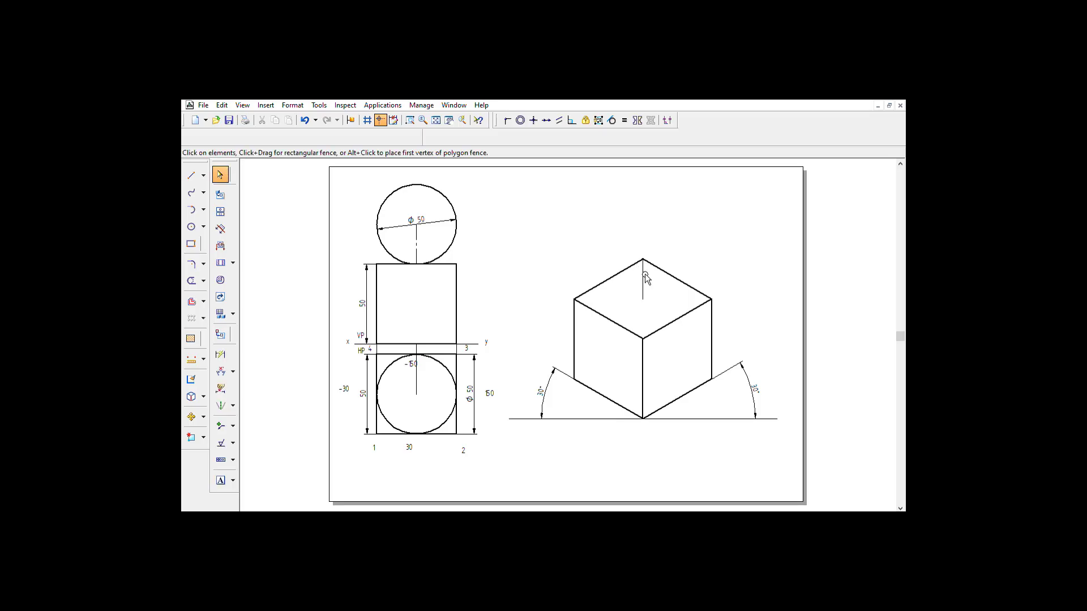
{"action": "left_click", "coordinate": [643, 275]}
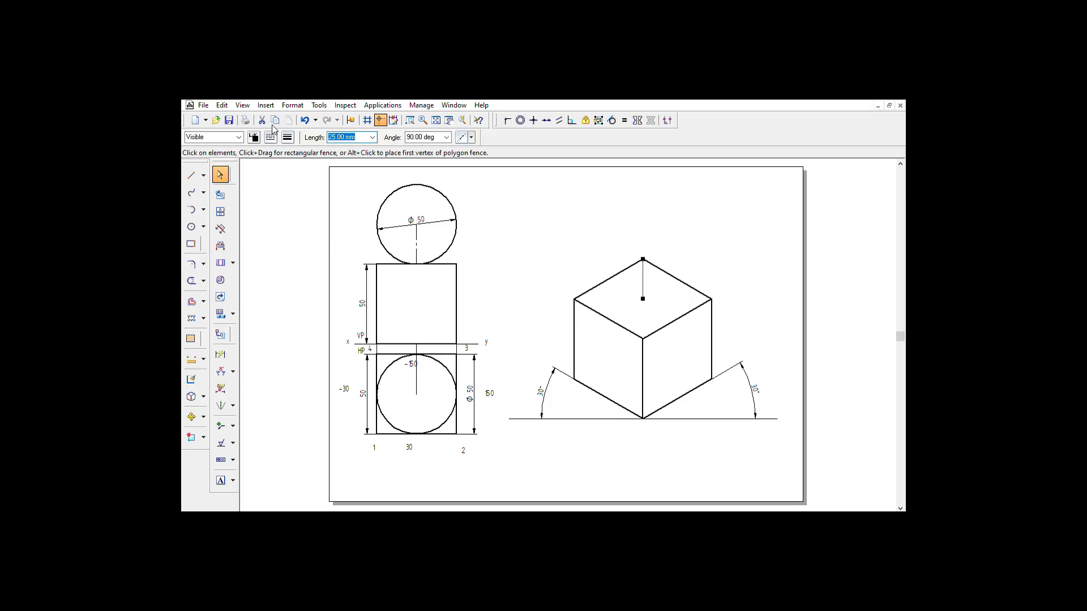
{"action": "left_click", "coordinate": [730, 233]}
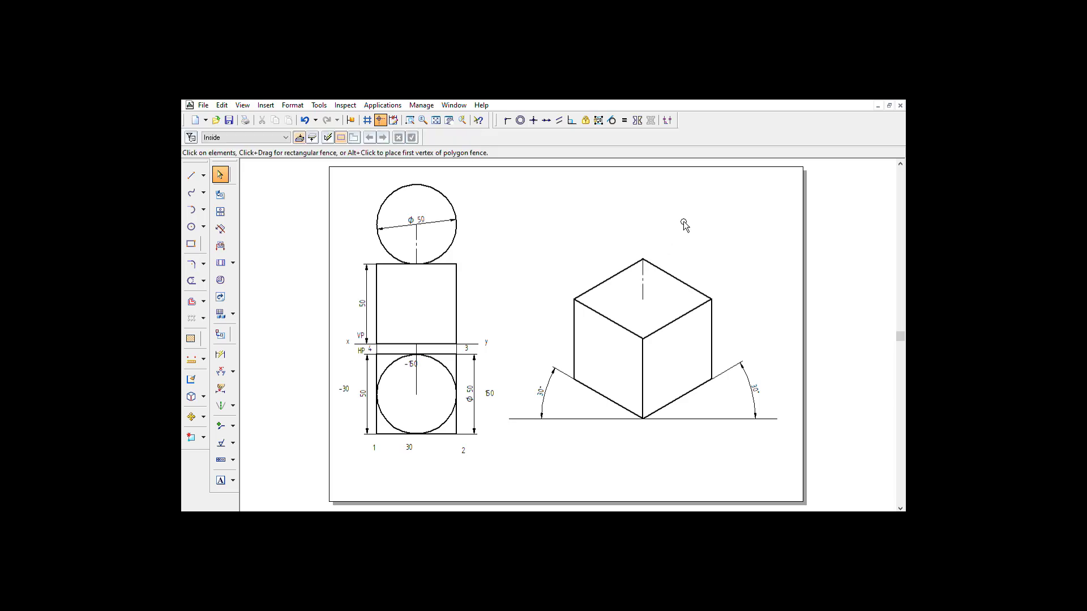
{"action": "left_click", "coordinate": [711, 337]}
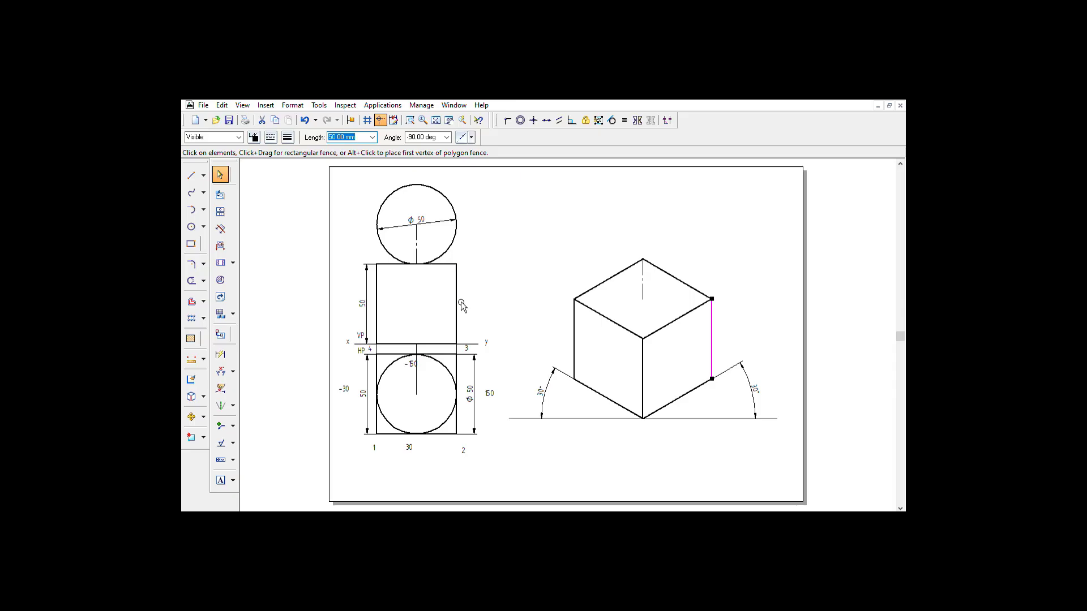
{"action": "left_click", "coordinate": [460, 305]}
{"action": "left_click", "coordinate": [711, 335]}
{"action": "key", "text": "Escape"}
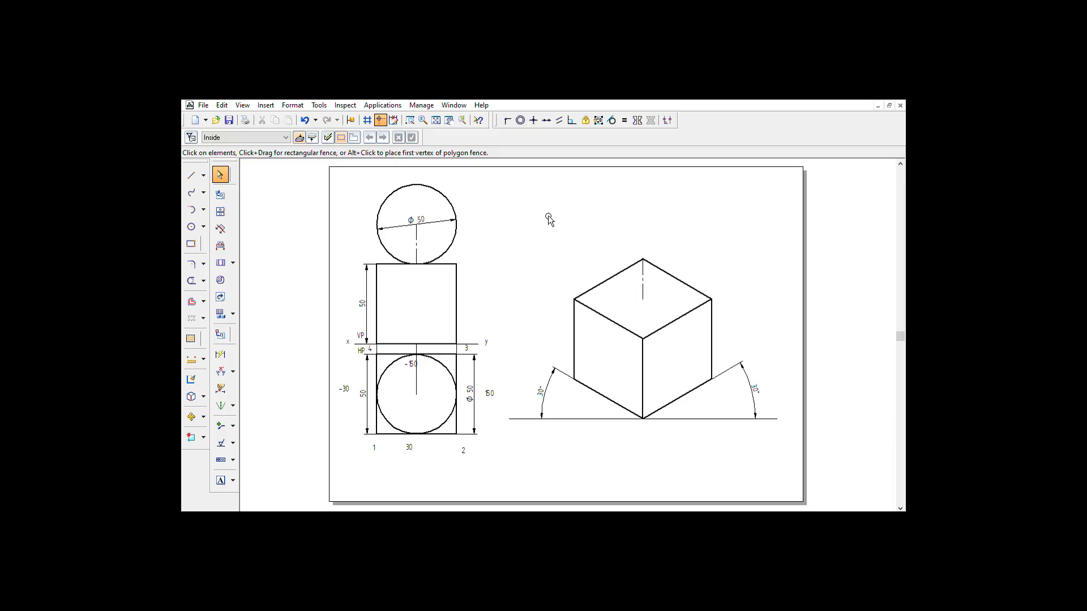
Step: Scale the isometric cube and its centre line by a factor of 0.82 about the cube's lowest front corner
{"action": "left_click_drag", "start_coordinate": [546, 205], "coordinate": [746, 438]}
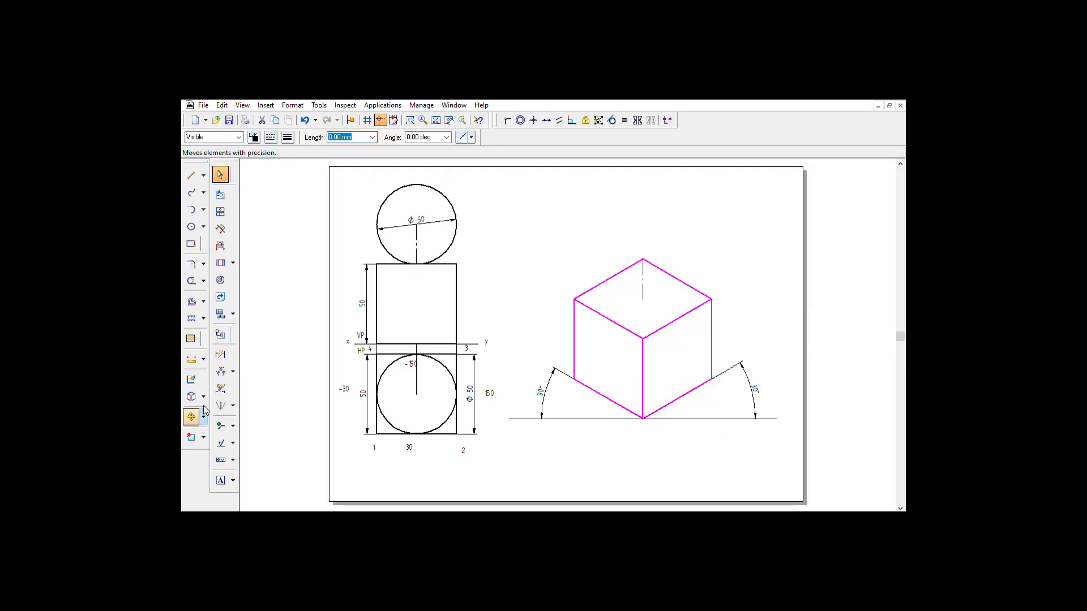
{"action": "left_click", "coordinate": [235, 443]}
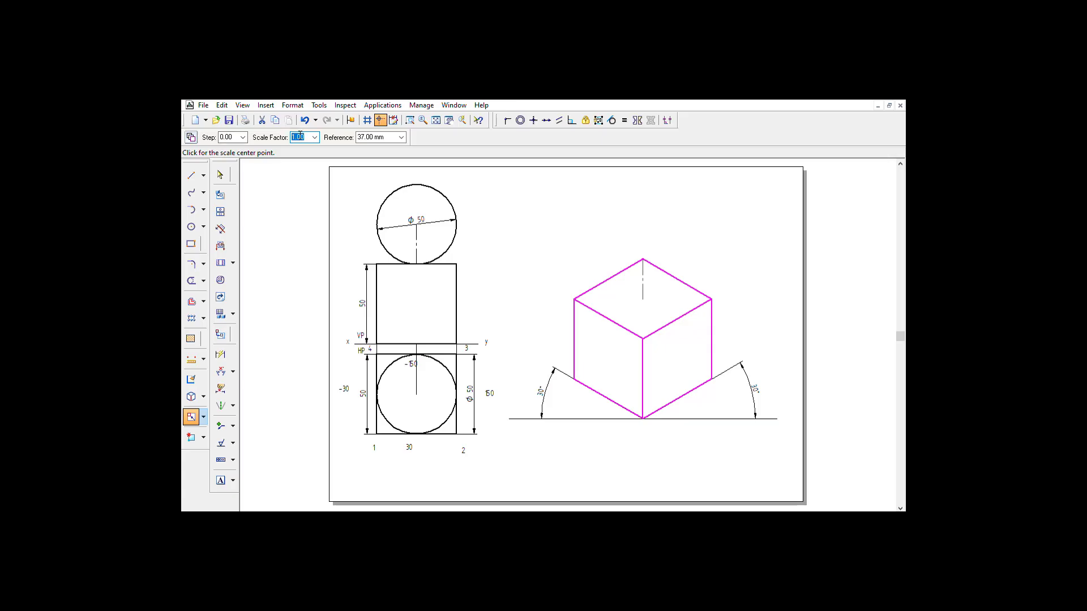
{"action": "type", "text": "0"}
{"action": "type", "text": ".82"}
{"action": "left_click", "coordinate": [484, 189]}
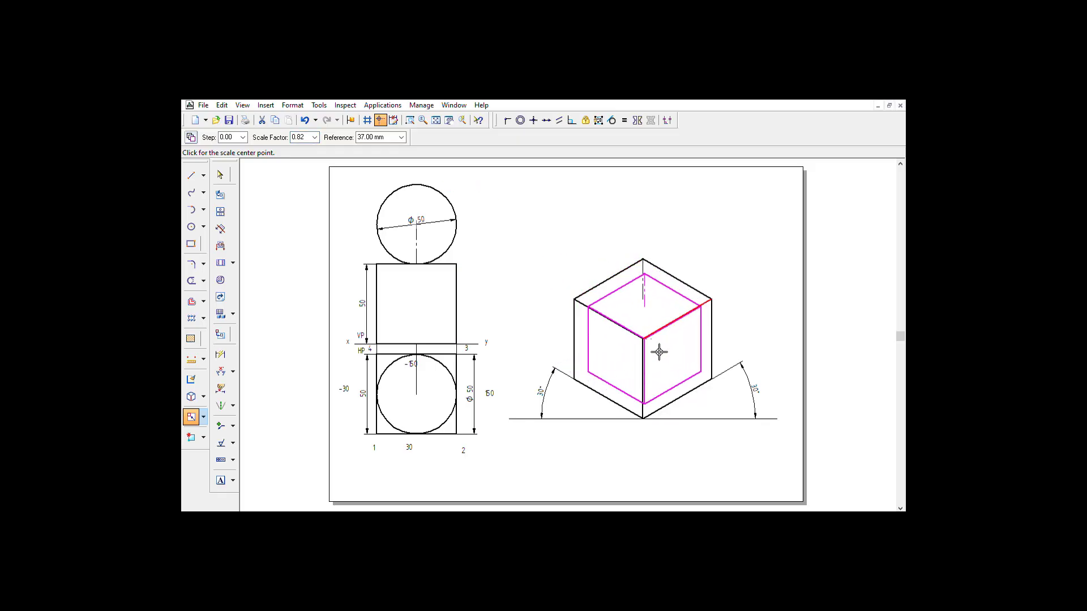
{"action": "left_click", "coordinate": [651, 412]}
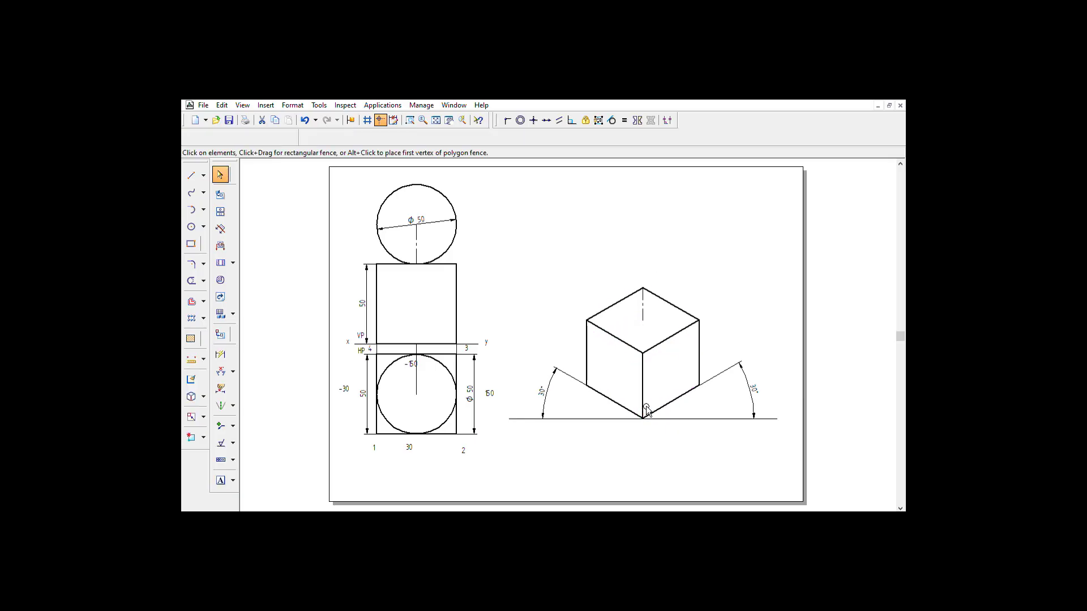
Step: Draw a 50 mm diameter circle centred on the upper end of the isometric cube's vertical centre line
{"action": "left_click", "coordinate": [698, 355]}
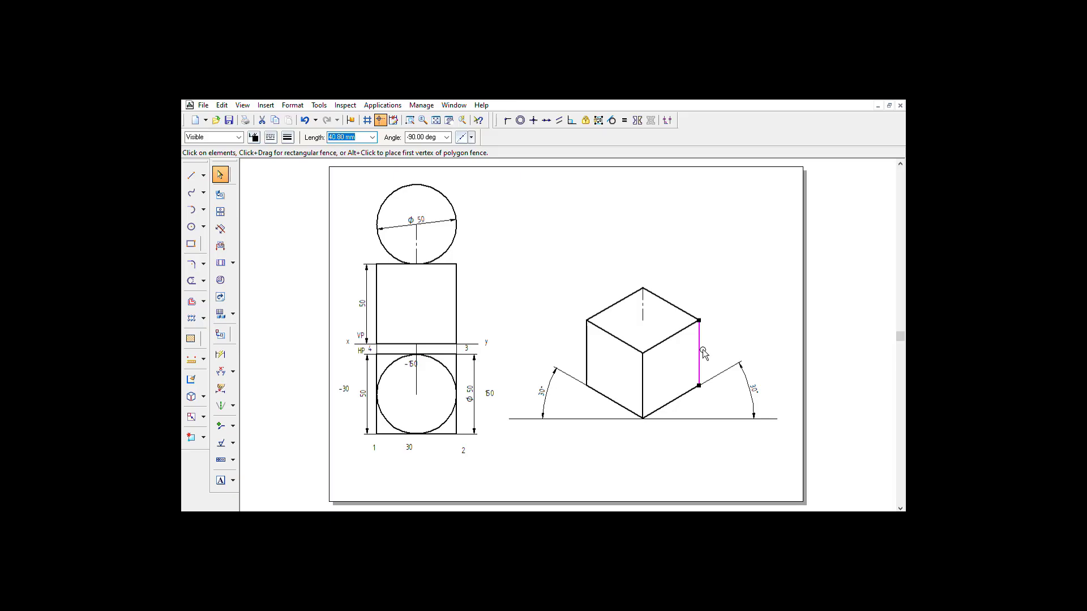
{"action": "left_click", "coordinate": [718, 267]}
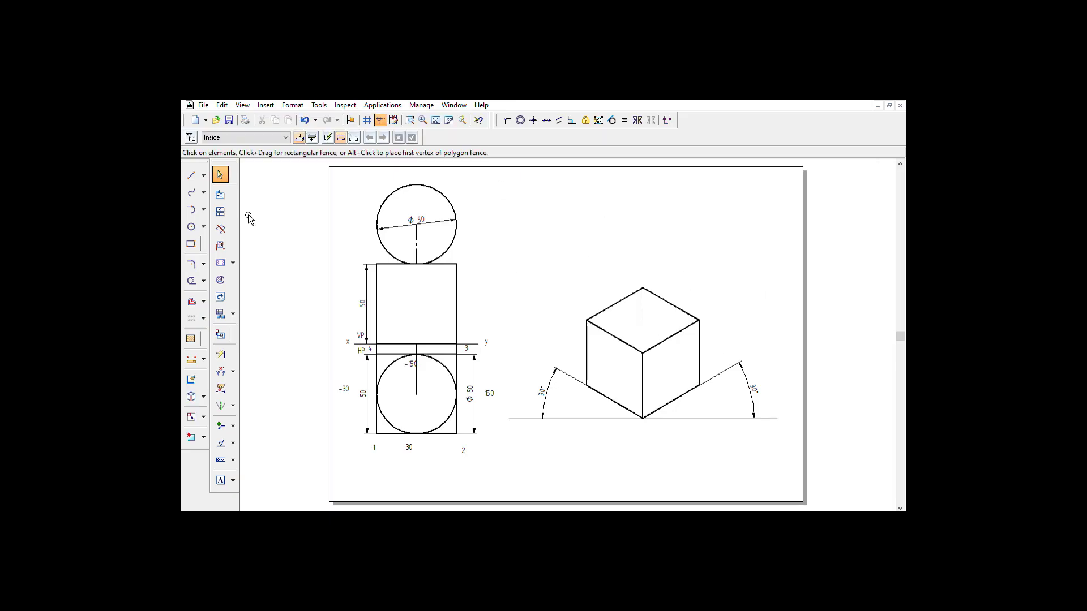
{"action": "left_click", "coordinate": [191, 226]}
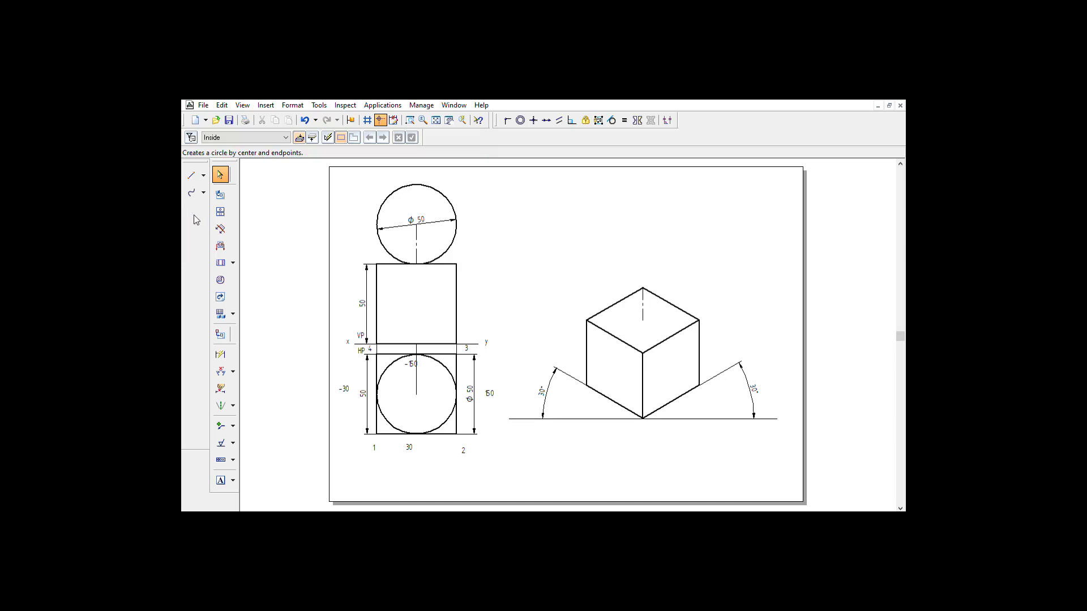
{"action": "left_click", "coordinate": [643, 289]}
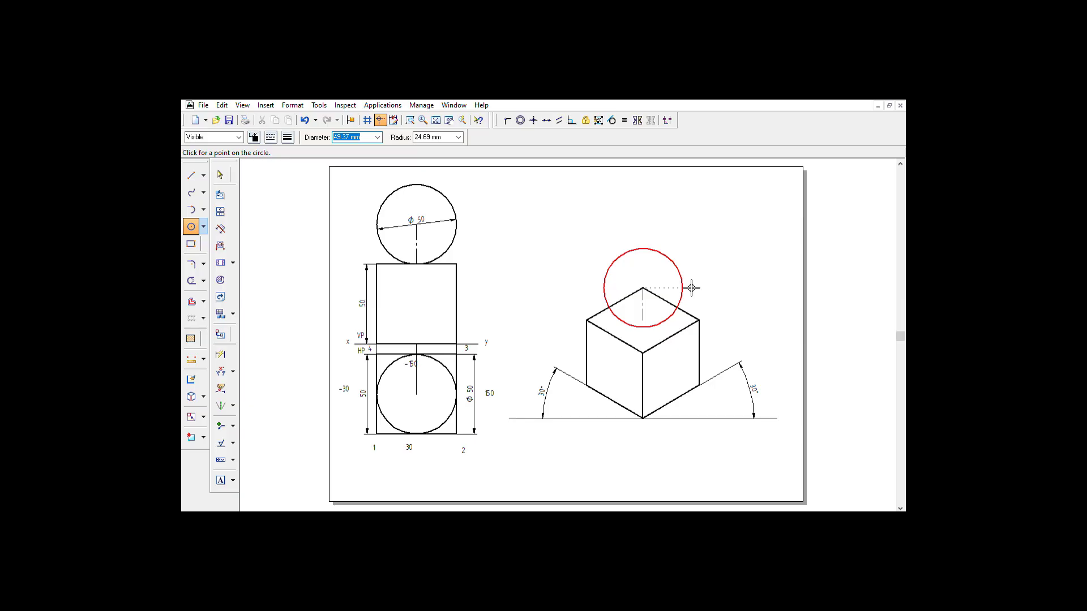
{"action": "type", "text": "50"}
{"action": "key", "text": "Return"}
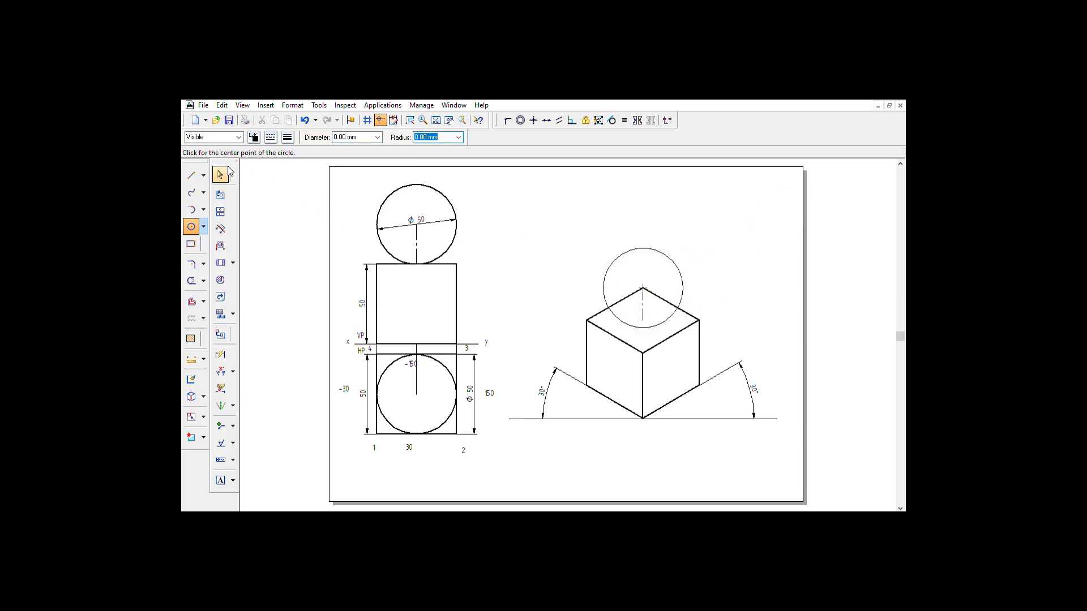
Step: Thicken the outline of the isometric sphere's circle to match the cube's visible edges
{"action": "left_click", "coordinate": [220, 175]}
{"action": "left_click", "coordinate": [668, 255]}
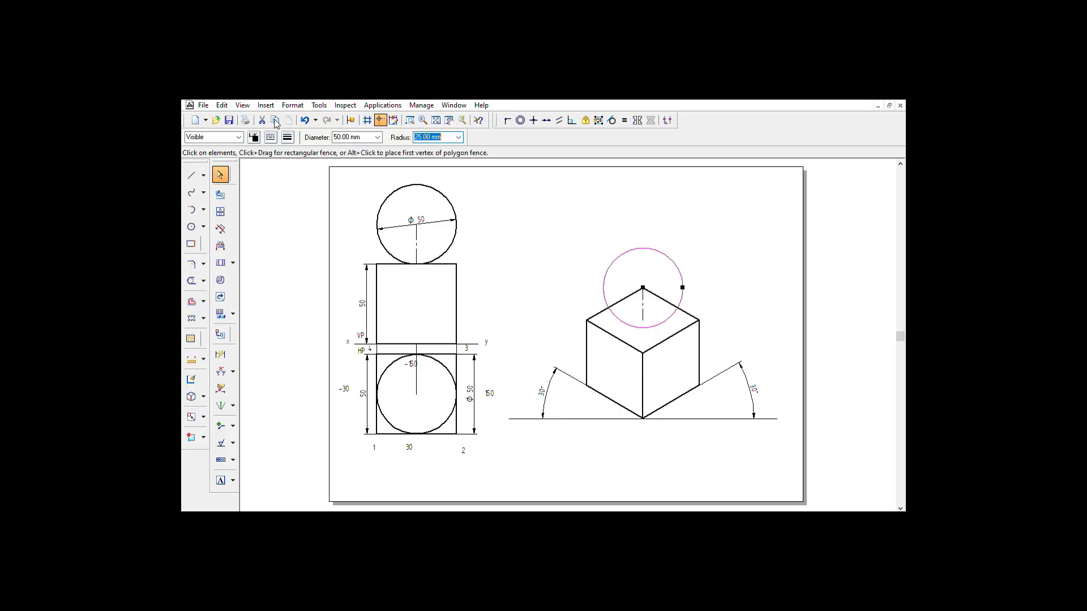
{"action": "left_click", "coordinate": [565, 186]}
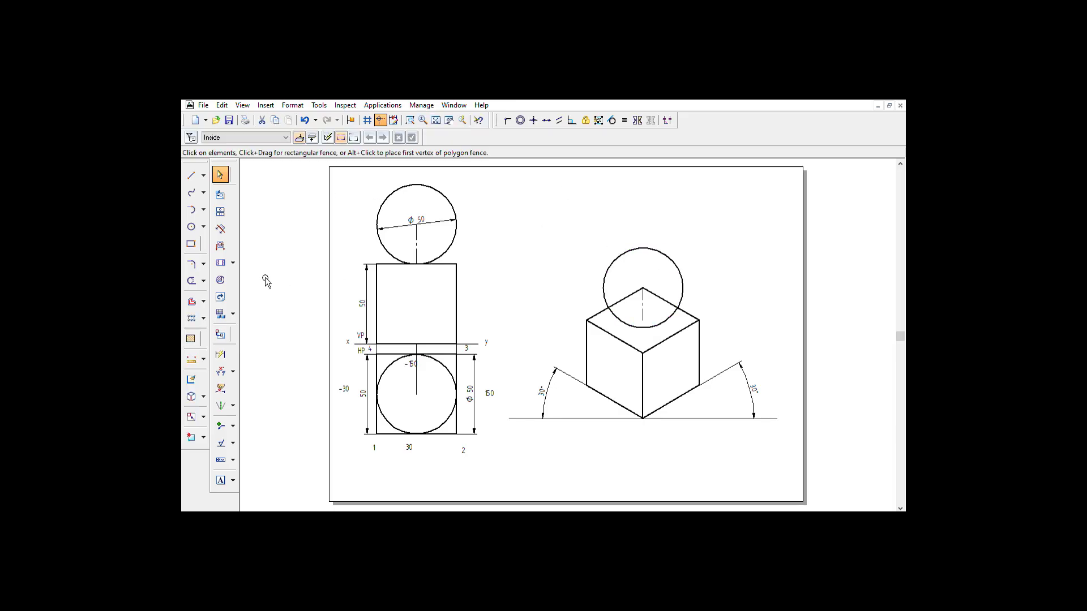
Step: Trim away the portions of the cube's two rear top edges that lie inside the sphere's circle
{"action": "left_click", "coordinate": [191, 280]}
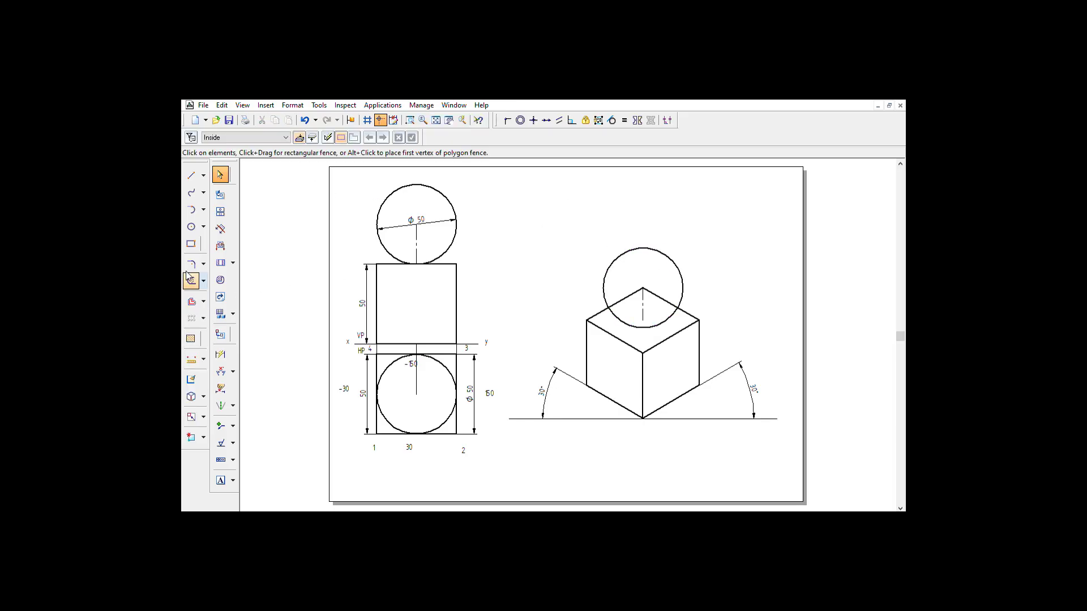
{"action": "left_click", "coordinate": [655, 296]}
{"action": "left_click", "coordinate": [636, 295]}
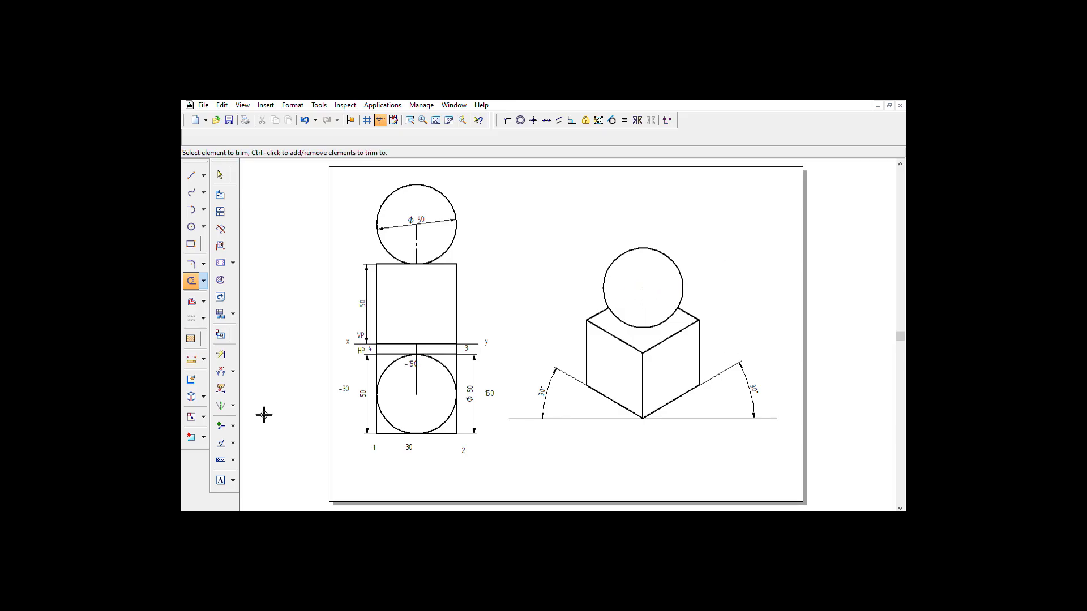
Step: Add one leader pointing to the isometric sphere's outline and another to the cube's right vertical edge
{"action": "left_click", "coordinate": [221, 426]}
{"action": "left_click", "coordinate": [668, 256]}
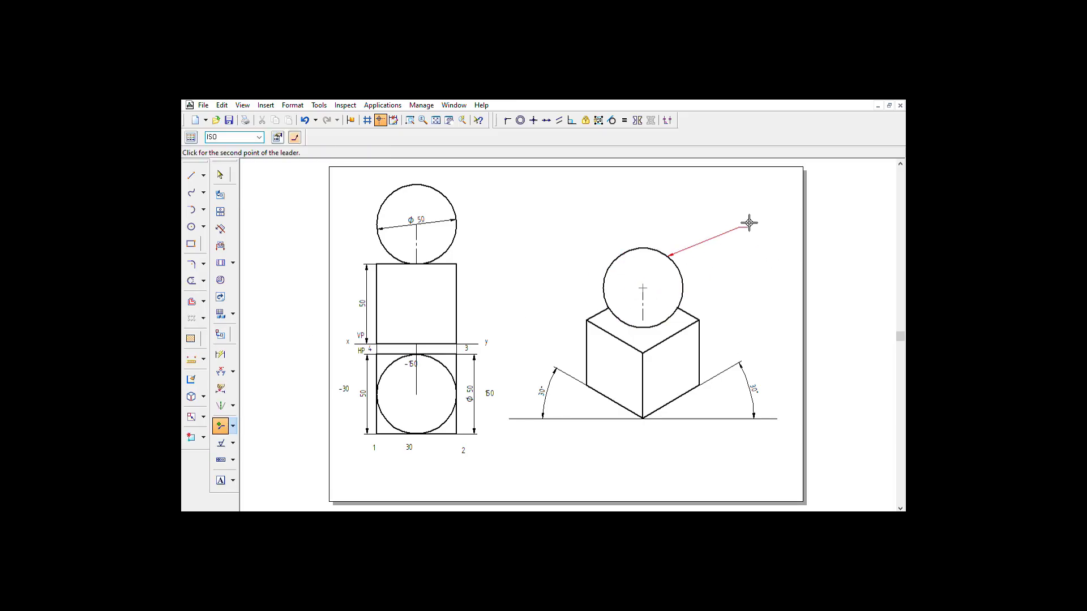
{"action": "left_click", "coordinate": [701, 330]}
{"action": "left_click", "coordinate": [734, 299]}
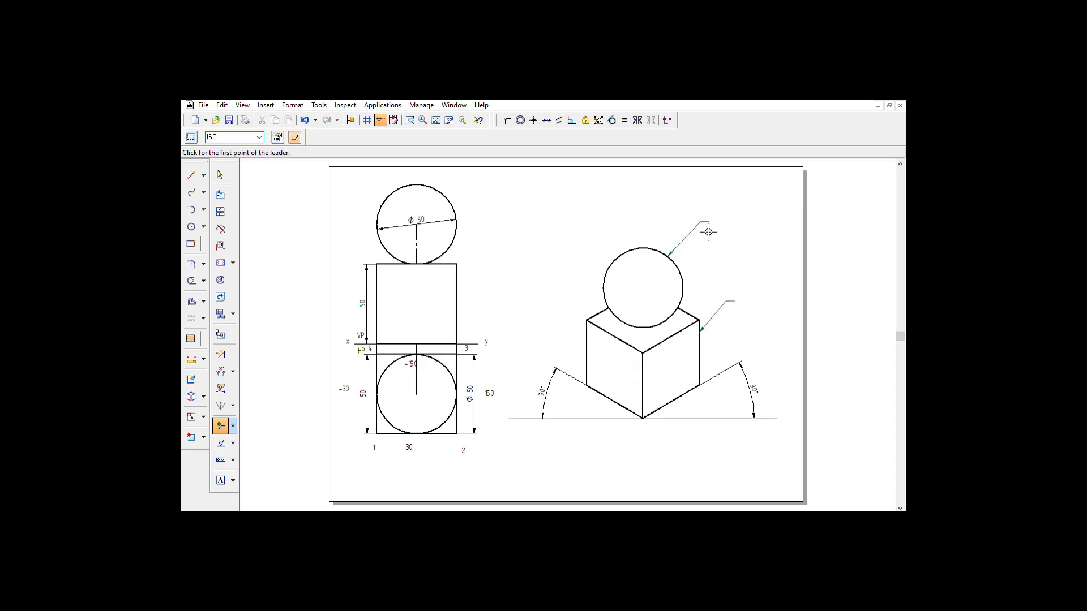
Step: Lengthen the horizontal ends of both leaders and label them SPHERE and CUBE
{"action": "left_click", "coordinate": [220, 174]}
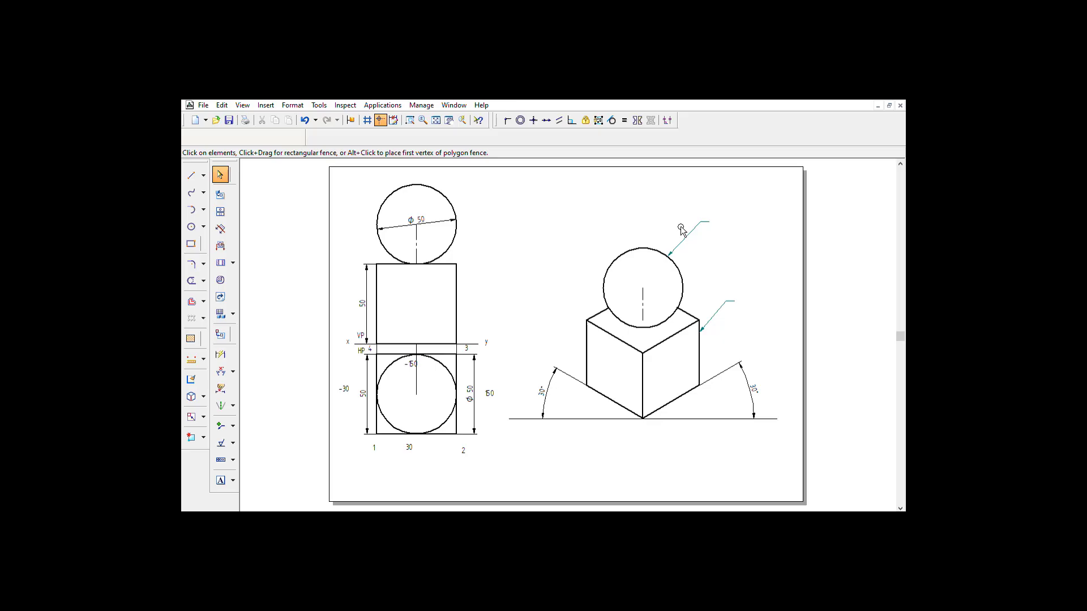
{"action": "left_click", "coordinate": [710, 222]}
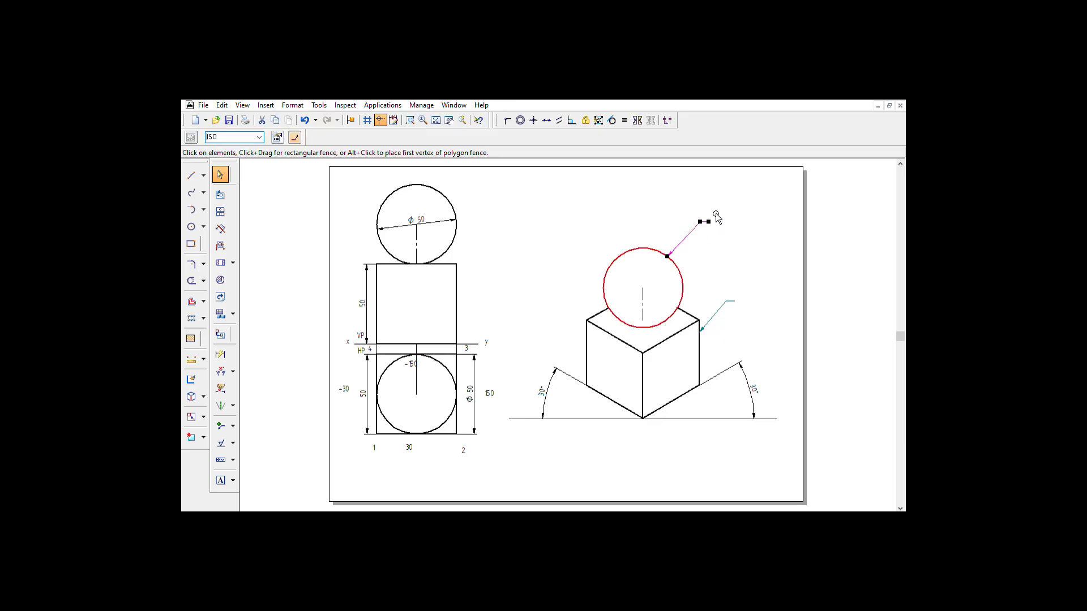
{"action": "left_click", "coordinate": [733, 299]}
{"action": "left_click_drag", "start_coordinate": [734, 299], "coordinate": [774, 303]}
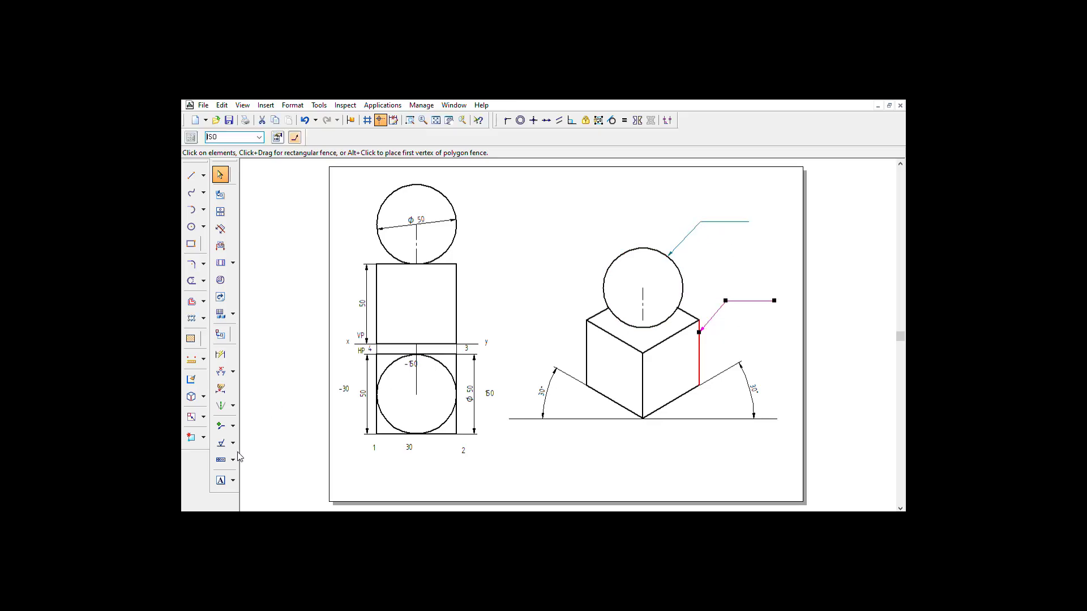
{"action": "left_click", "coordinate": [220, 479]}
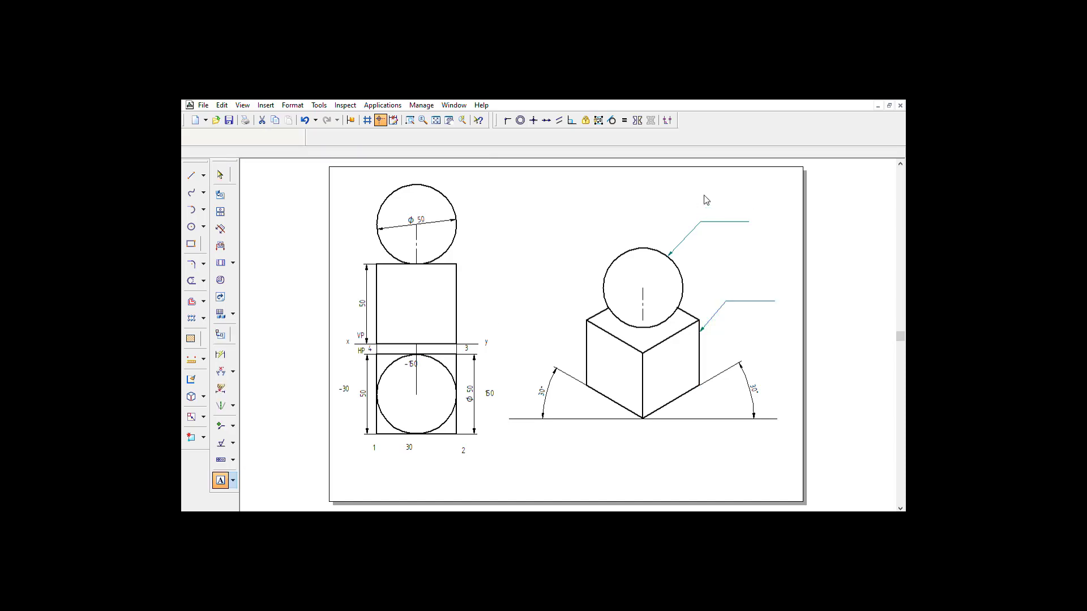
{"action": "left_click", "coordinate": [704, 214]}
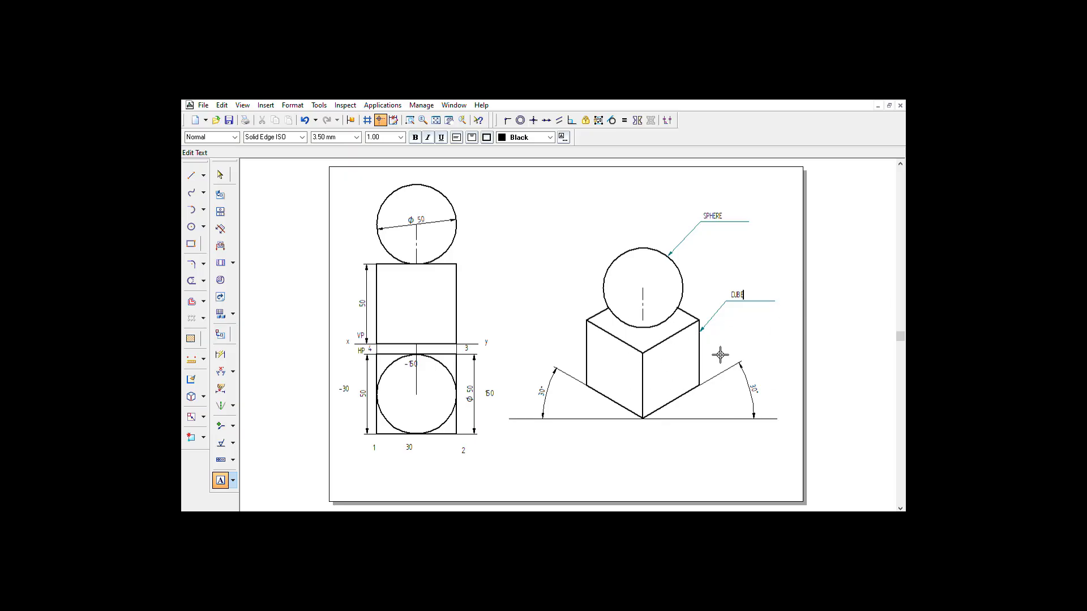
Step: Dimension the length of the sphere's vertical centre line to its left and override the dimension text with ISO 25
{"action": "left_click", "coordinate": [221, 355]}
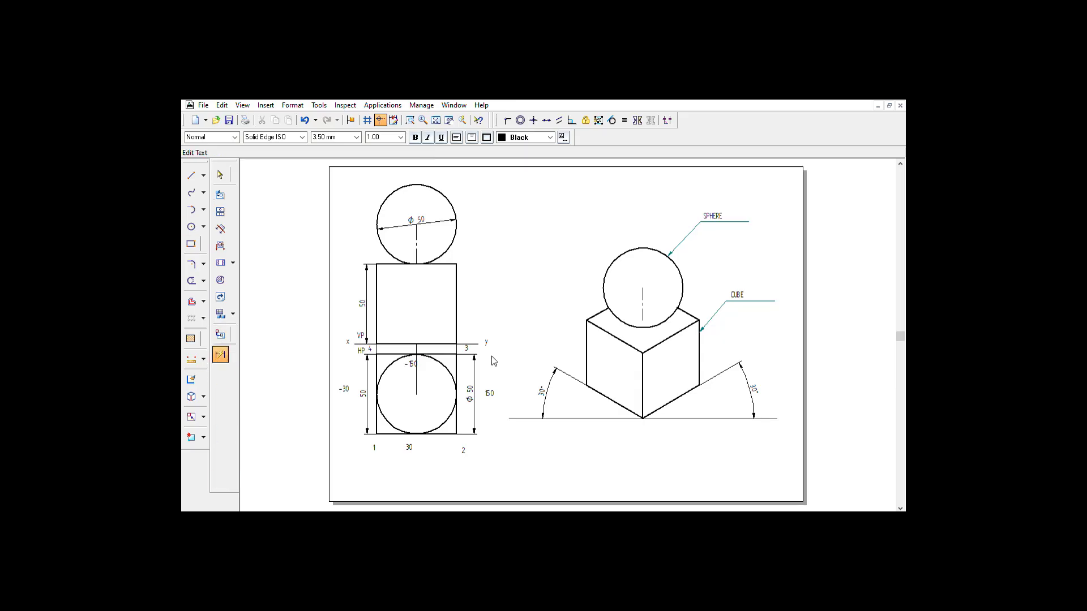
{"action": "left_click", "coordinate": [650, 294]}
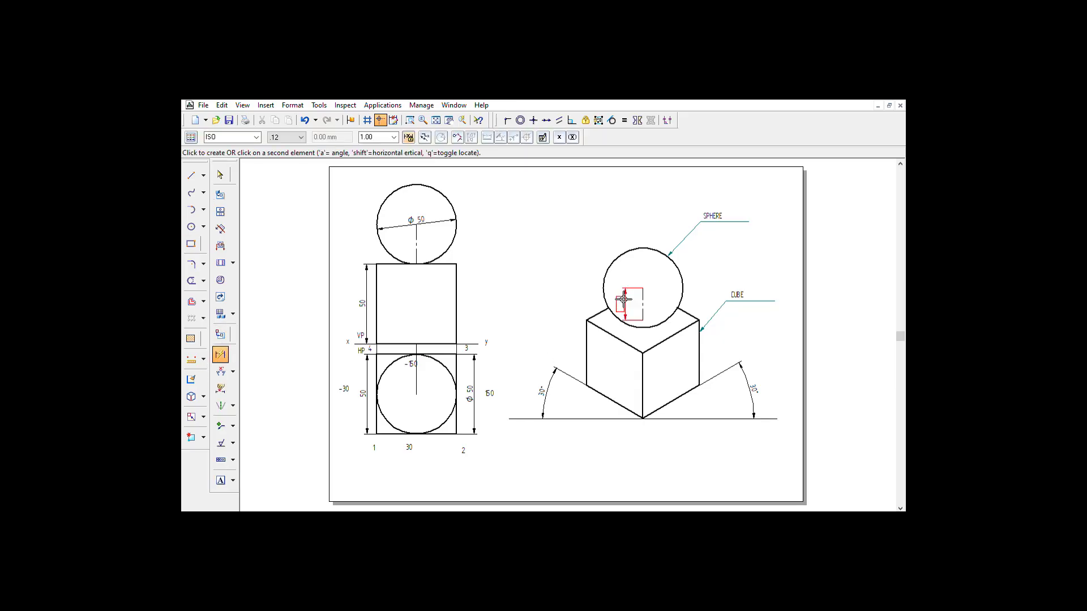
{"action": "left_click", "coordinate": [584, 299]}
{"action": "left_click", "coordinate": [220, 175]}
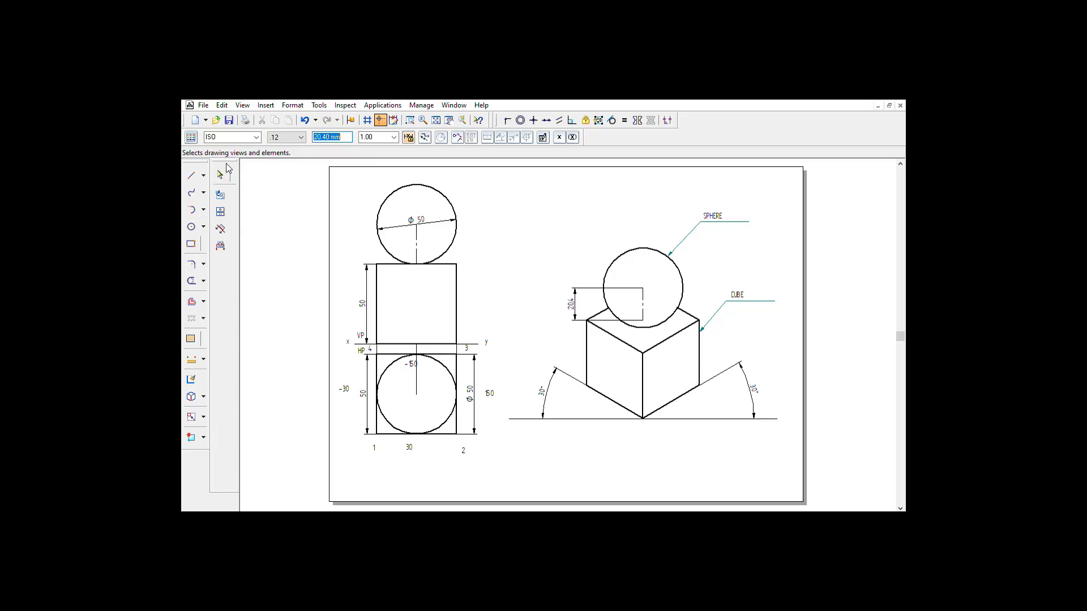
{"action": "left_click", "coordinate": [574, 304]}
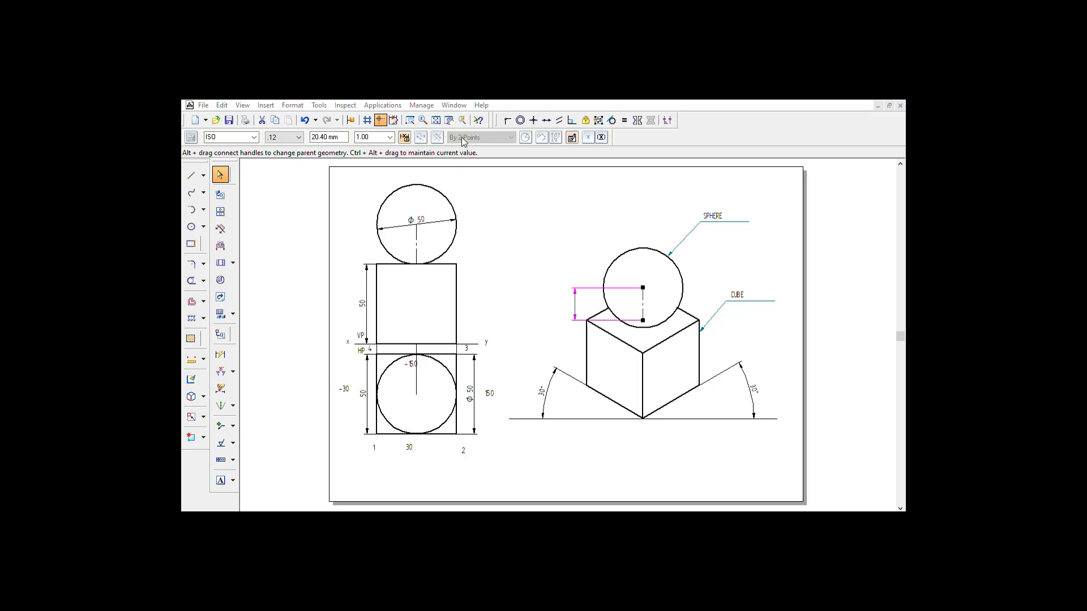
{"action": "left_click", "coordinate": [558, 272]}
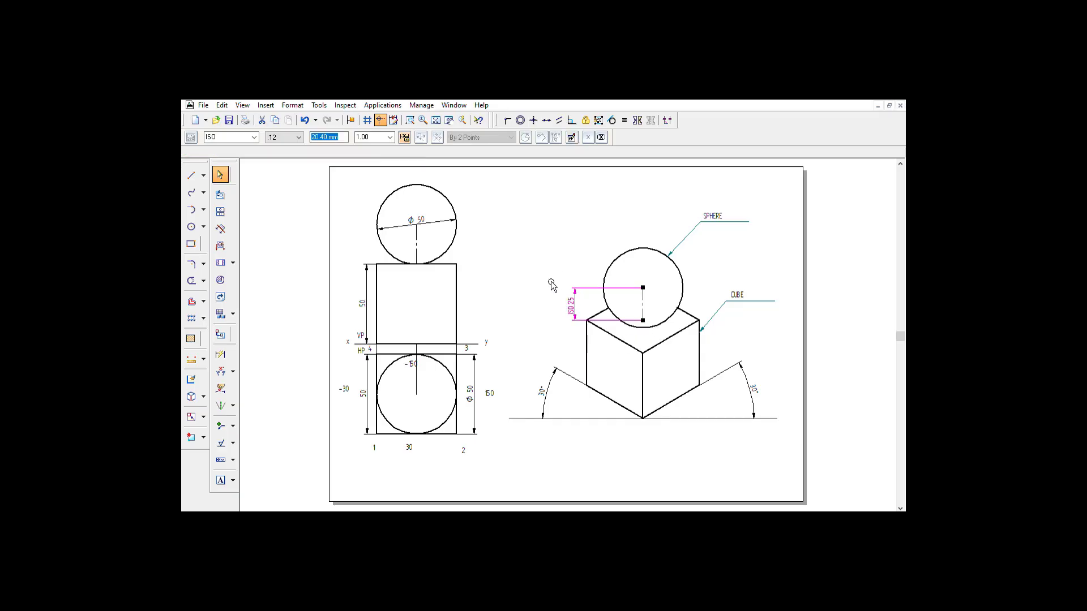